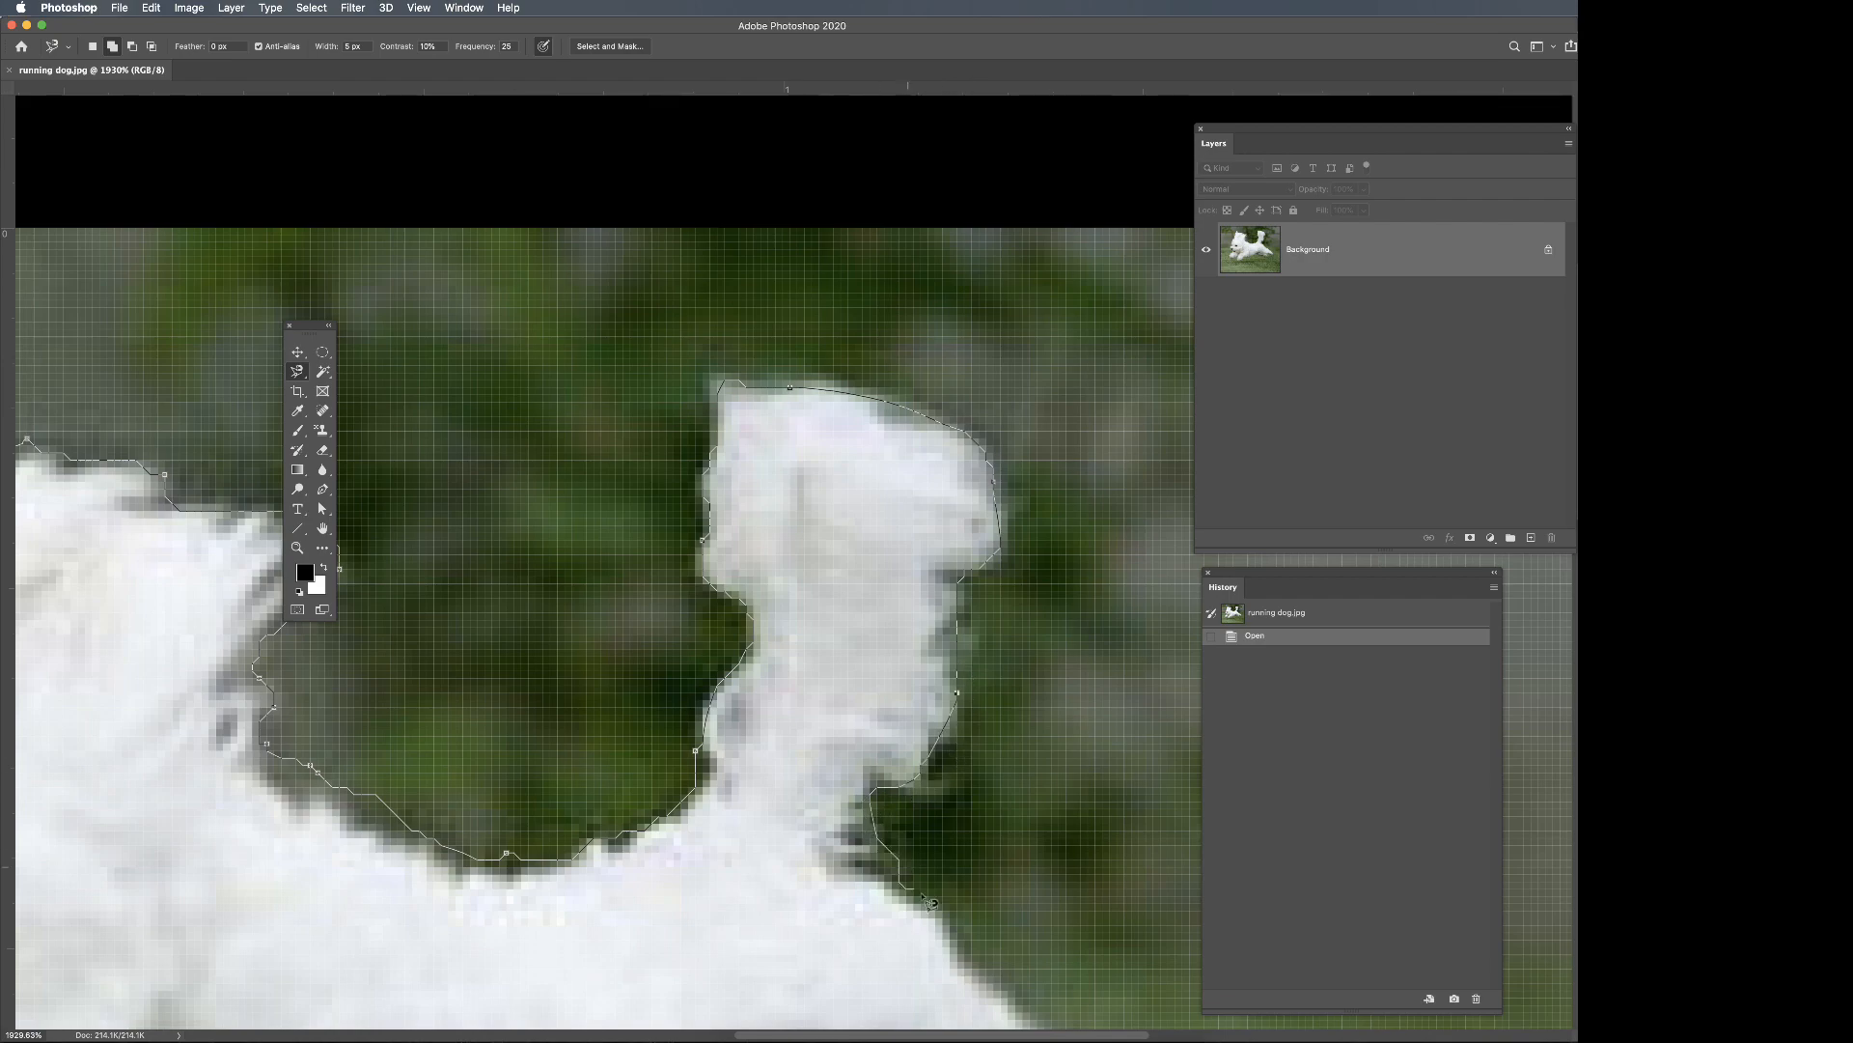
Trace the rest of the dog's outline from tail to ears with the Magnetic Lasso and close it into a selection.
{"action": "left_click_drag", "start_coordinate": [953, 929], "coordinate": [737, 375]}
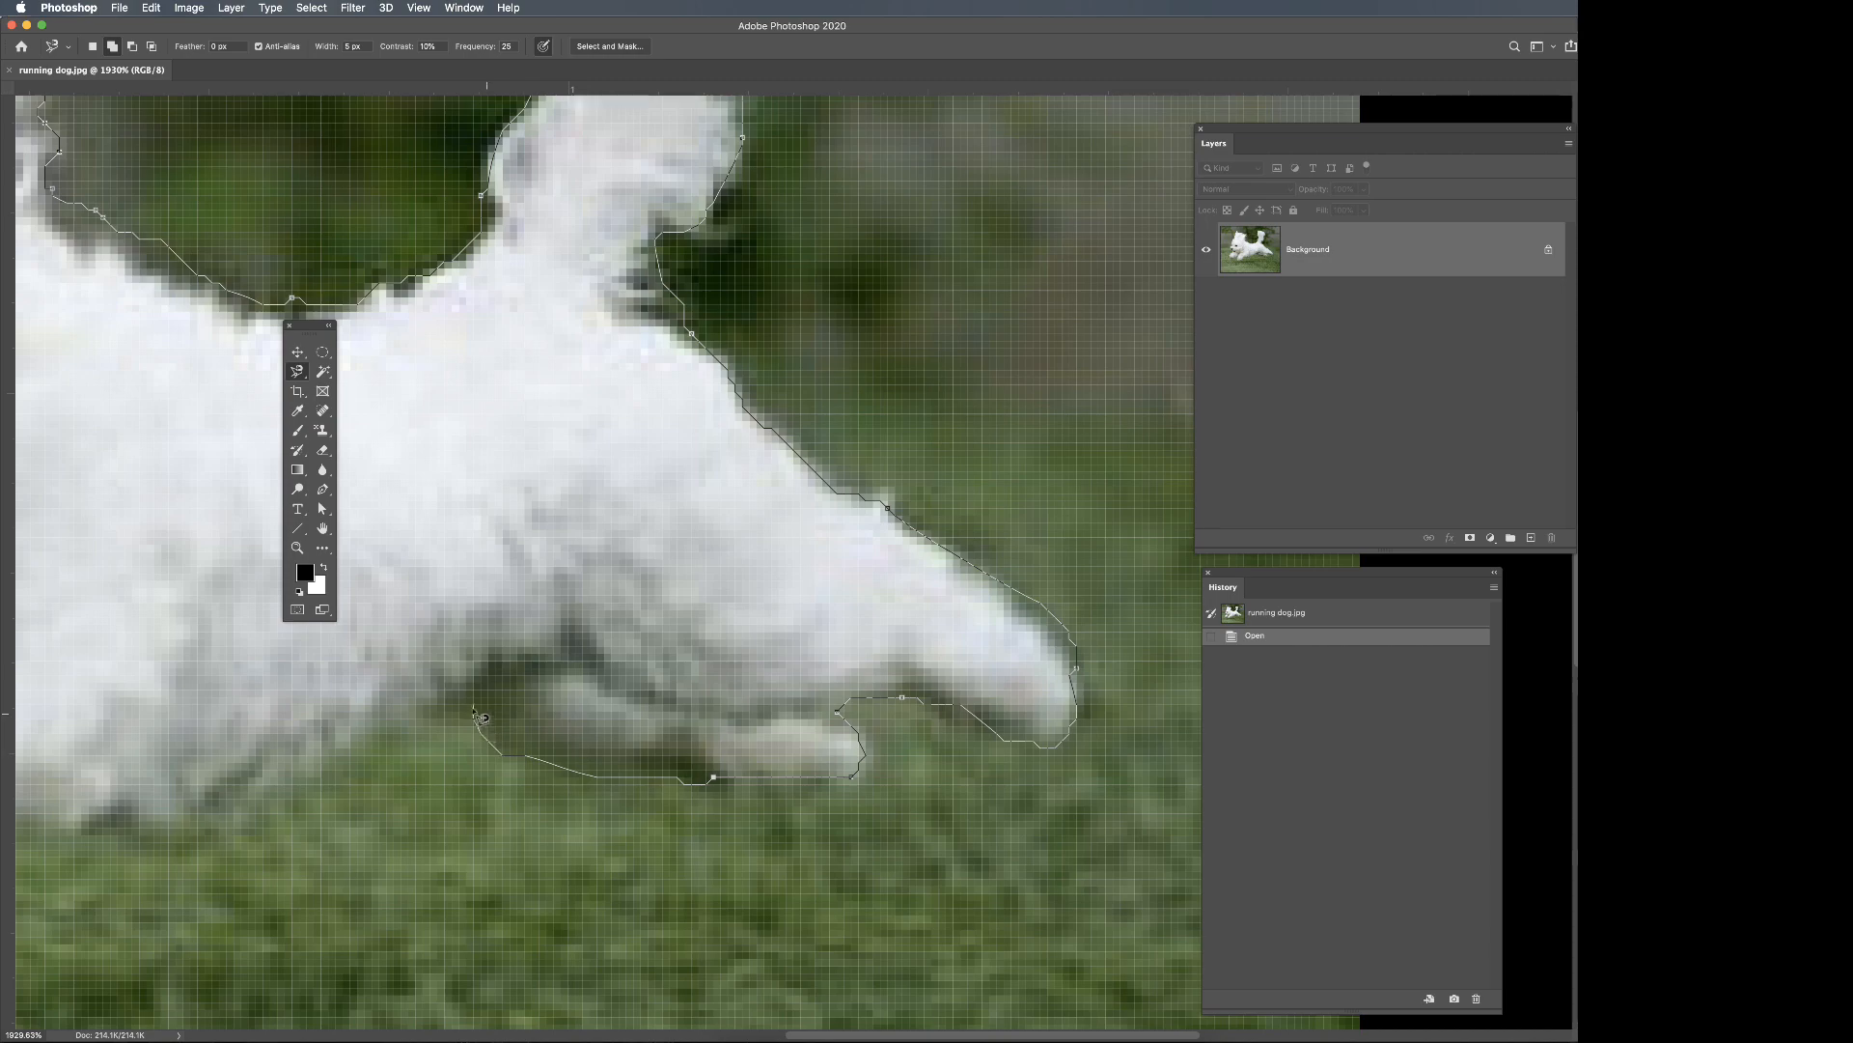
{"action": "mouse_move", "coordinate": [469, 707]}
{"action": "left_mouse_down"}
{"action": "mouse_move", "coordinate": [877, 633]}
{"action": "mouse_move", "coordinate": [1088, 553]}
{"action": "left_mouse_up"}
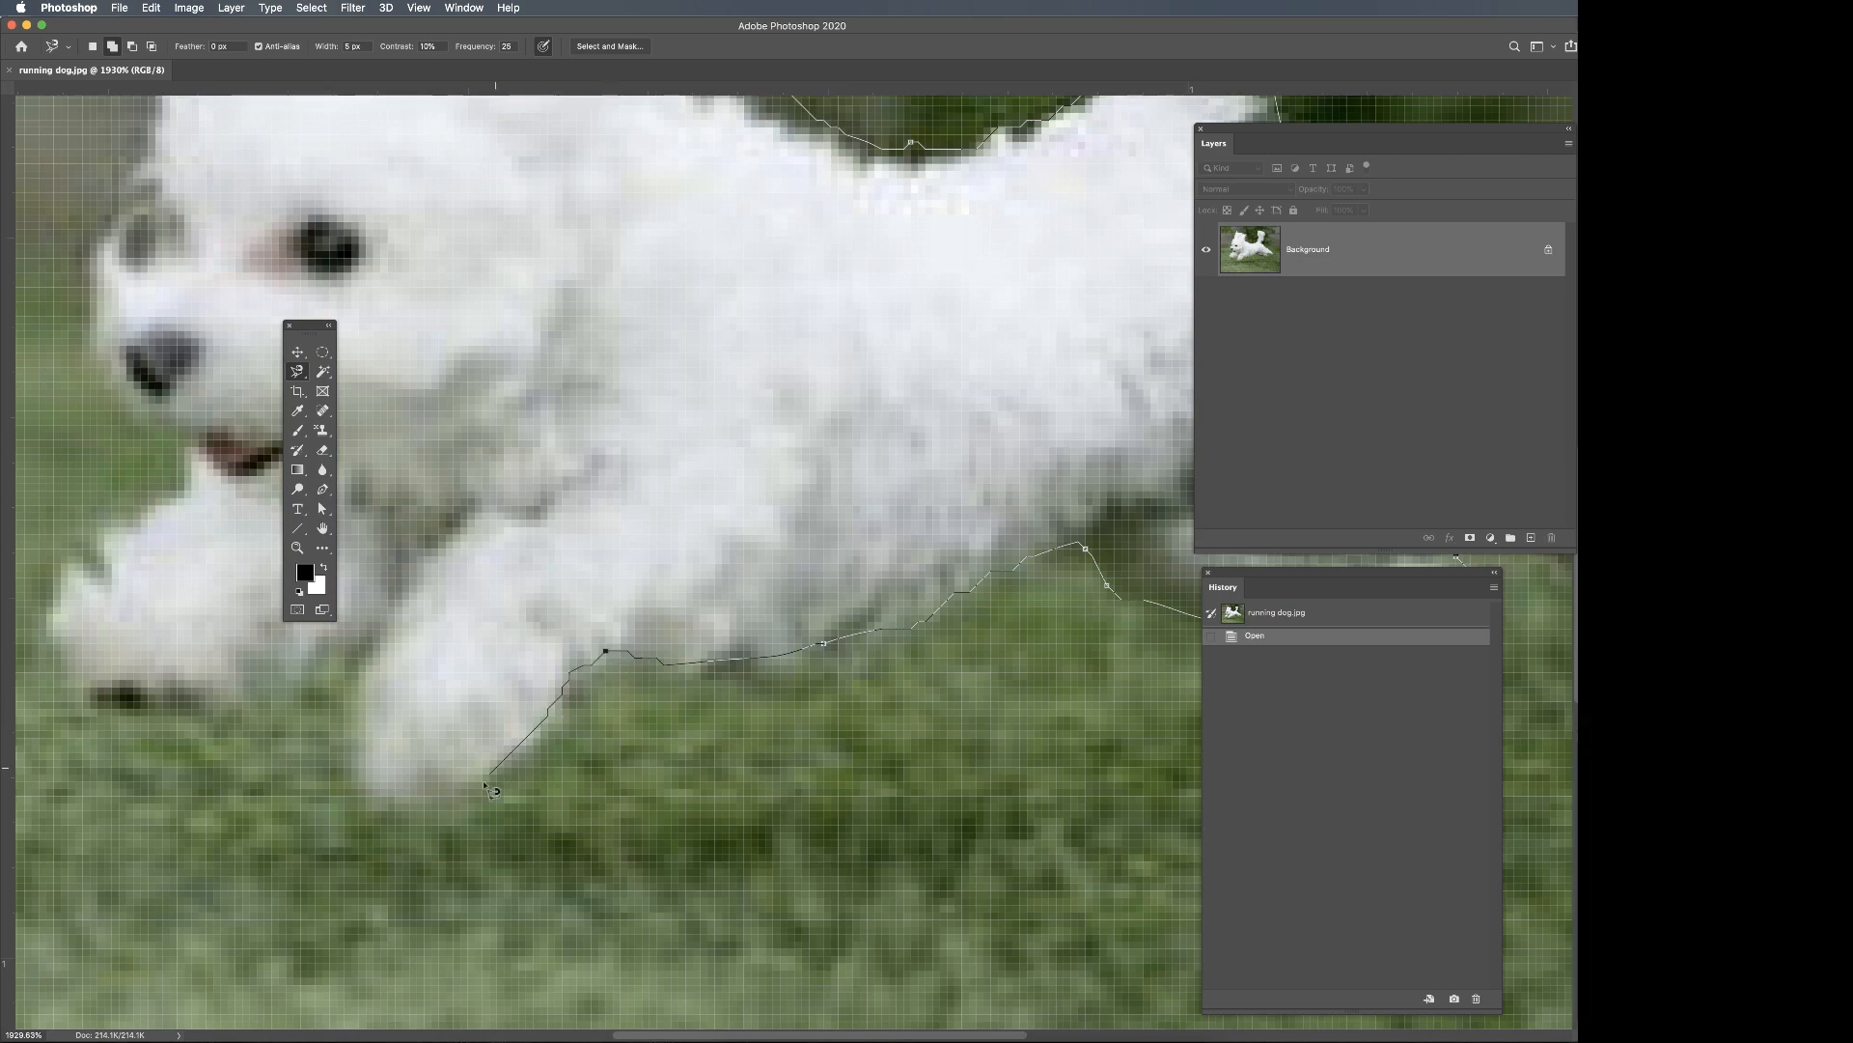
{"action": "left_click_drag", "start_coordinate": [370, 791], "coordinate": [853, 813]}
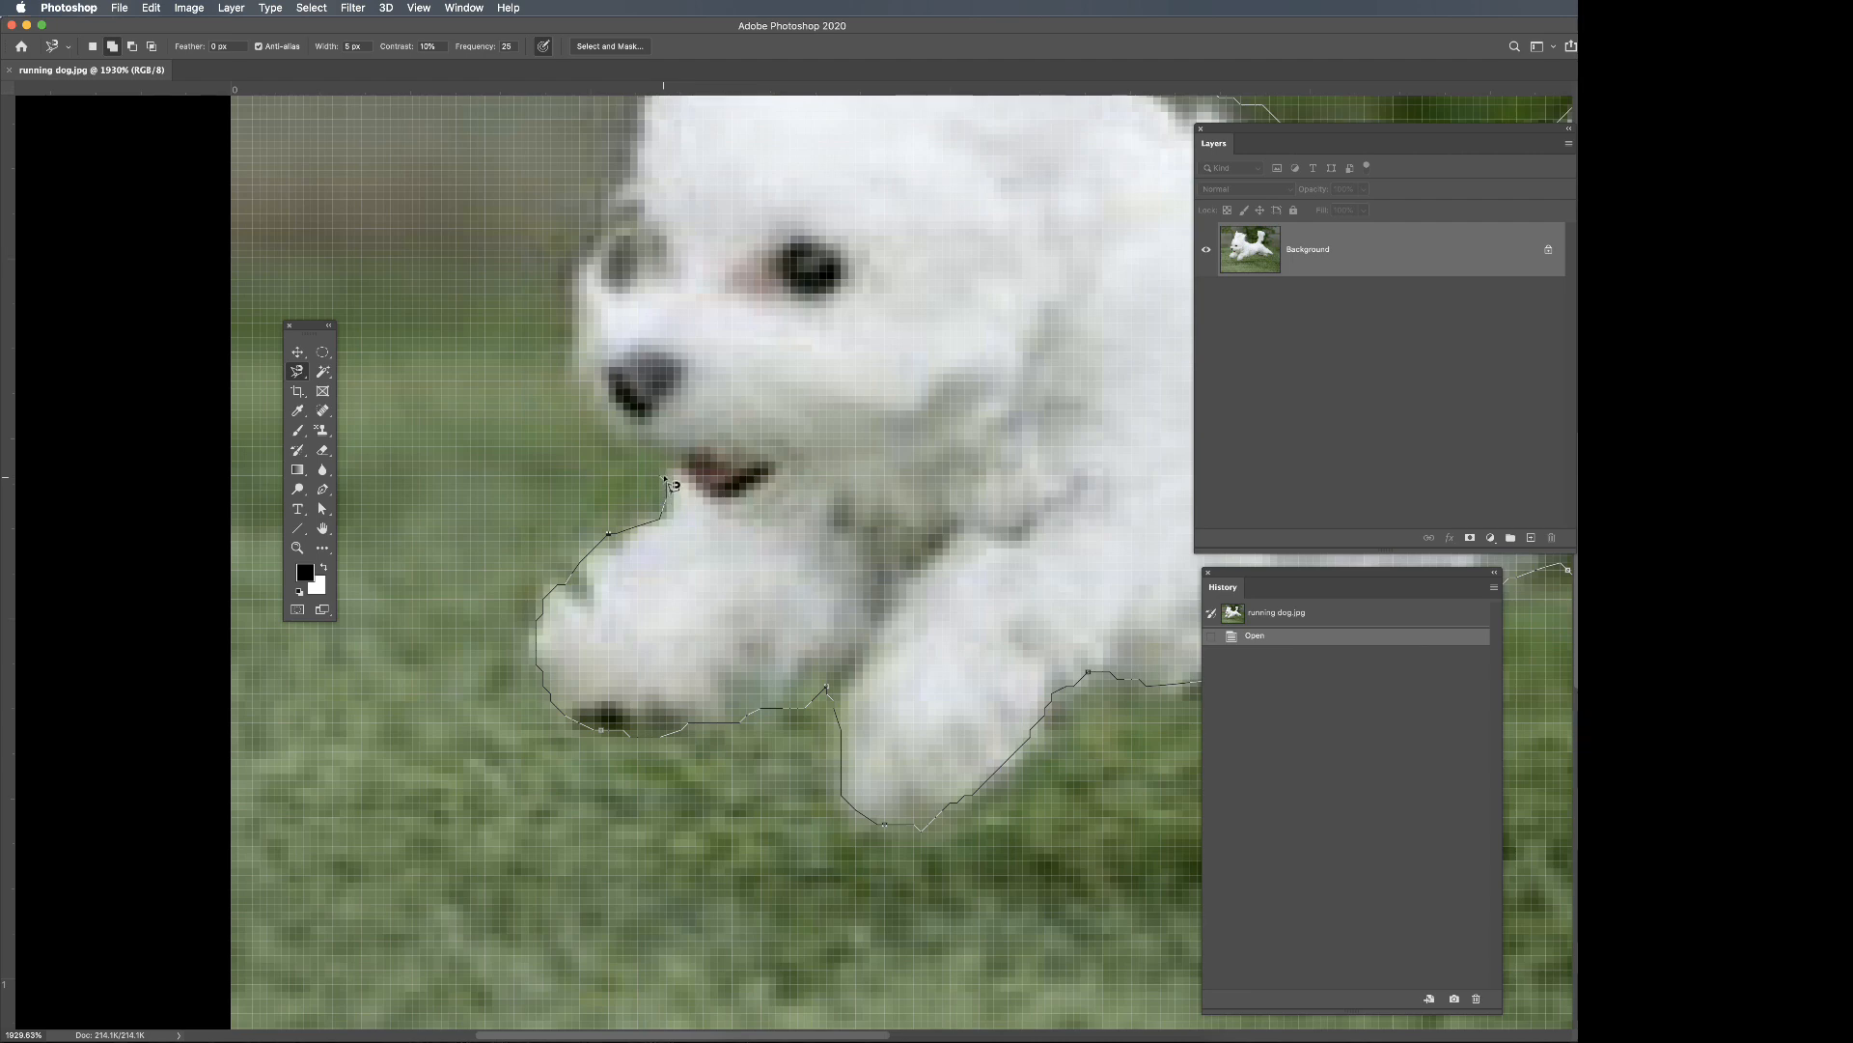
{"action": "mouse_move", "coordinate": [663, 468]}
{"action": "left_mouse_down"}
{"action": "mouse_move", "coordinate": [674, 751]}
{"action": "mouse_move", "coordinate": [736, 822]}
{"action": "left_mouse_up"}
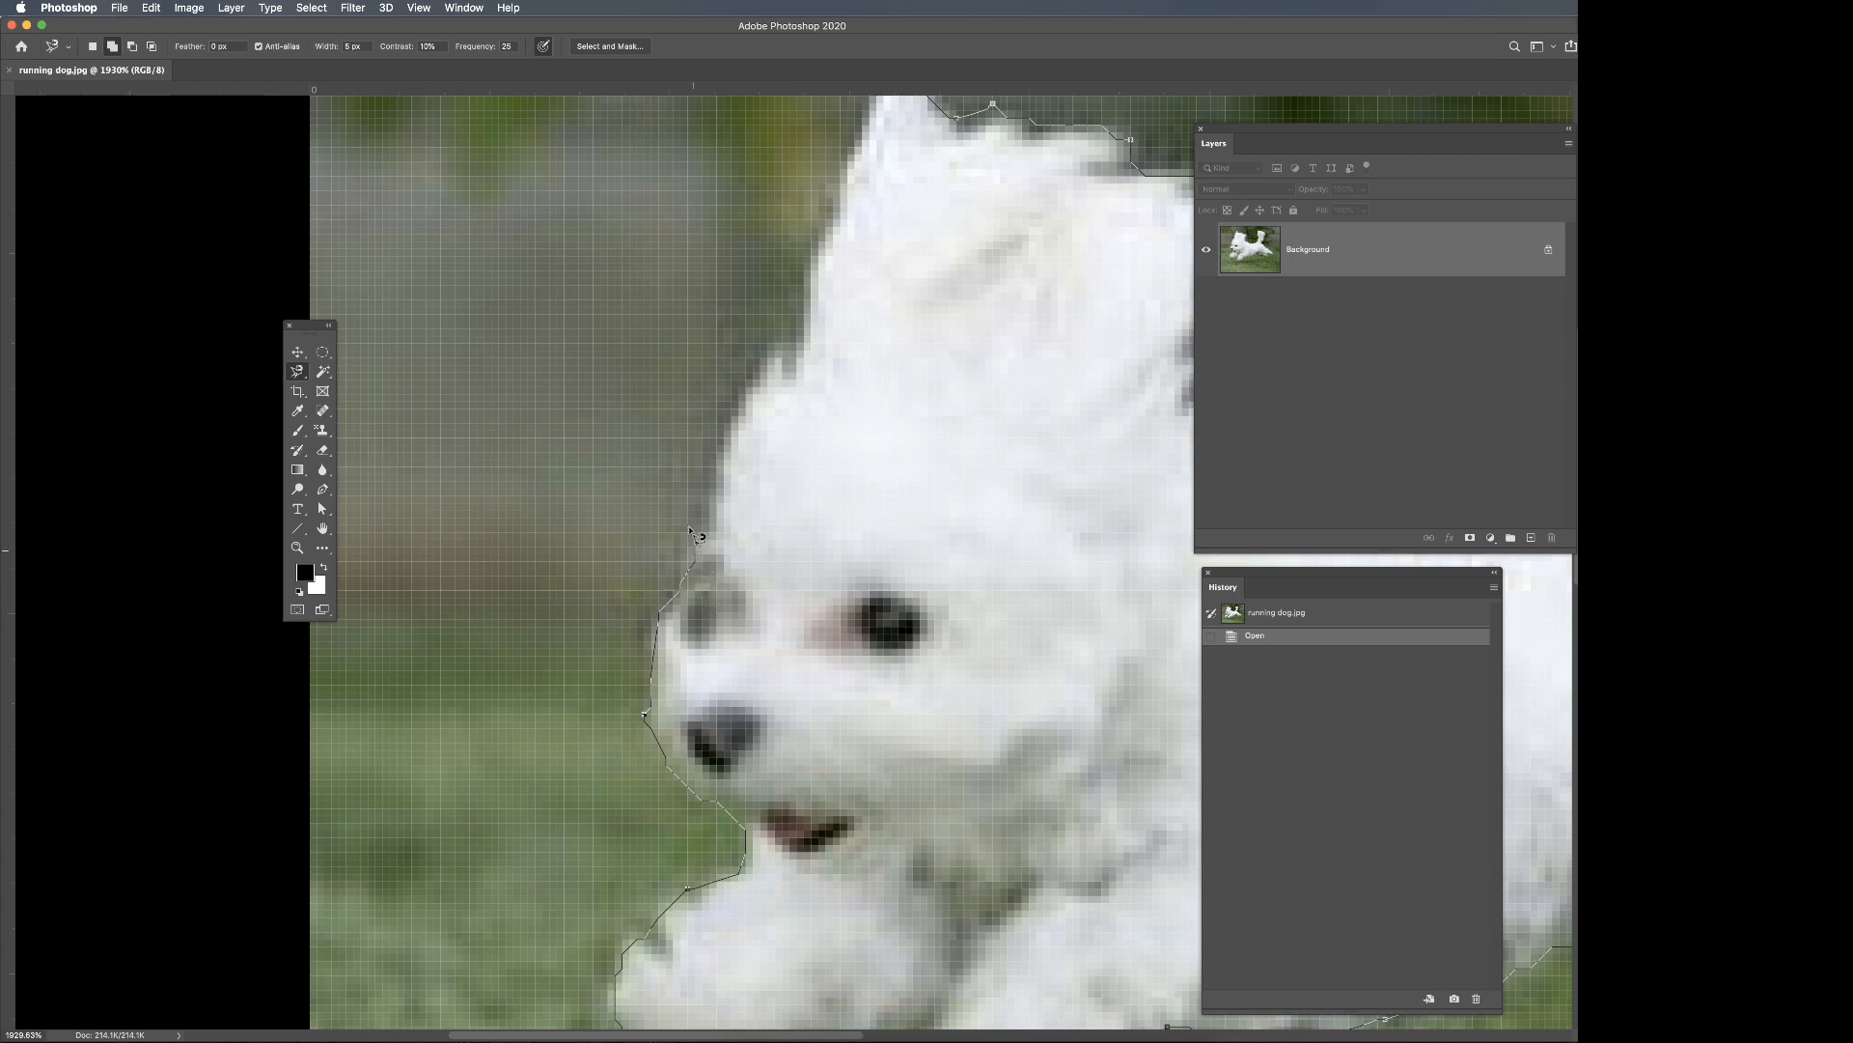
{"action": "scroll", "coordinate": [716, 497], "scroll_direction": "up", "scroll_amount": 5}
{"action": "scroll", "coordinate": [715, 497], "scroll_direction": "right", "scroll_amount": 2}
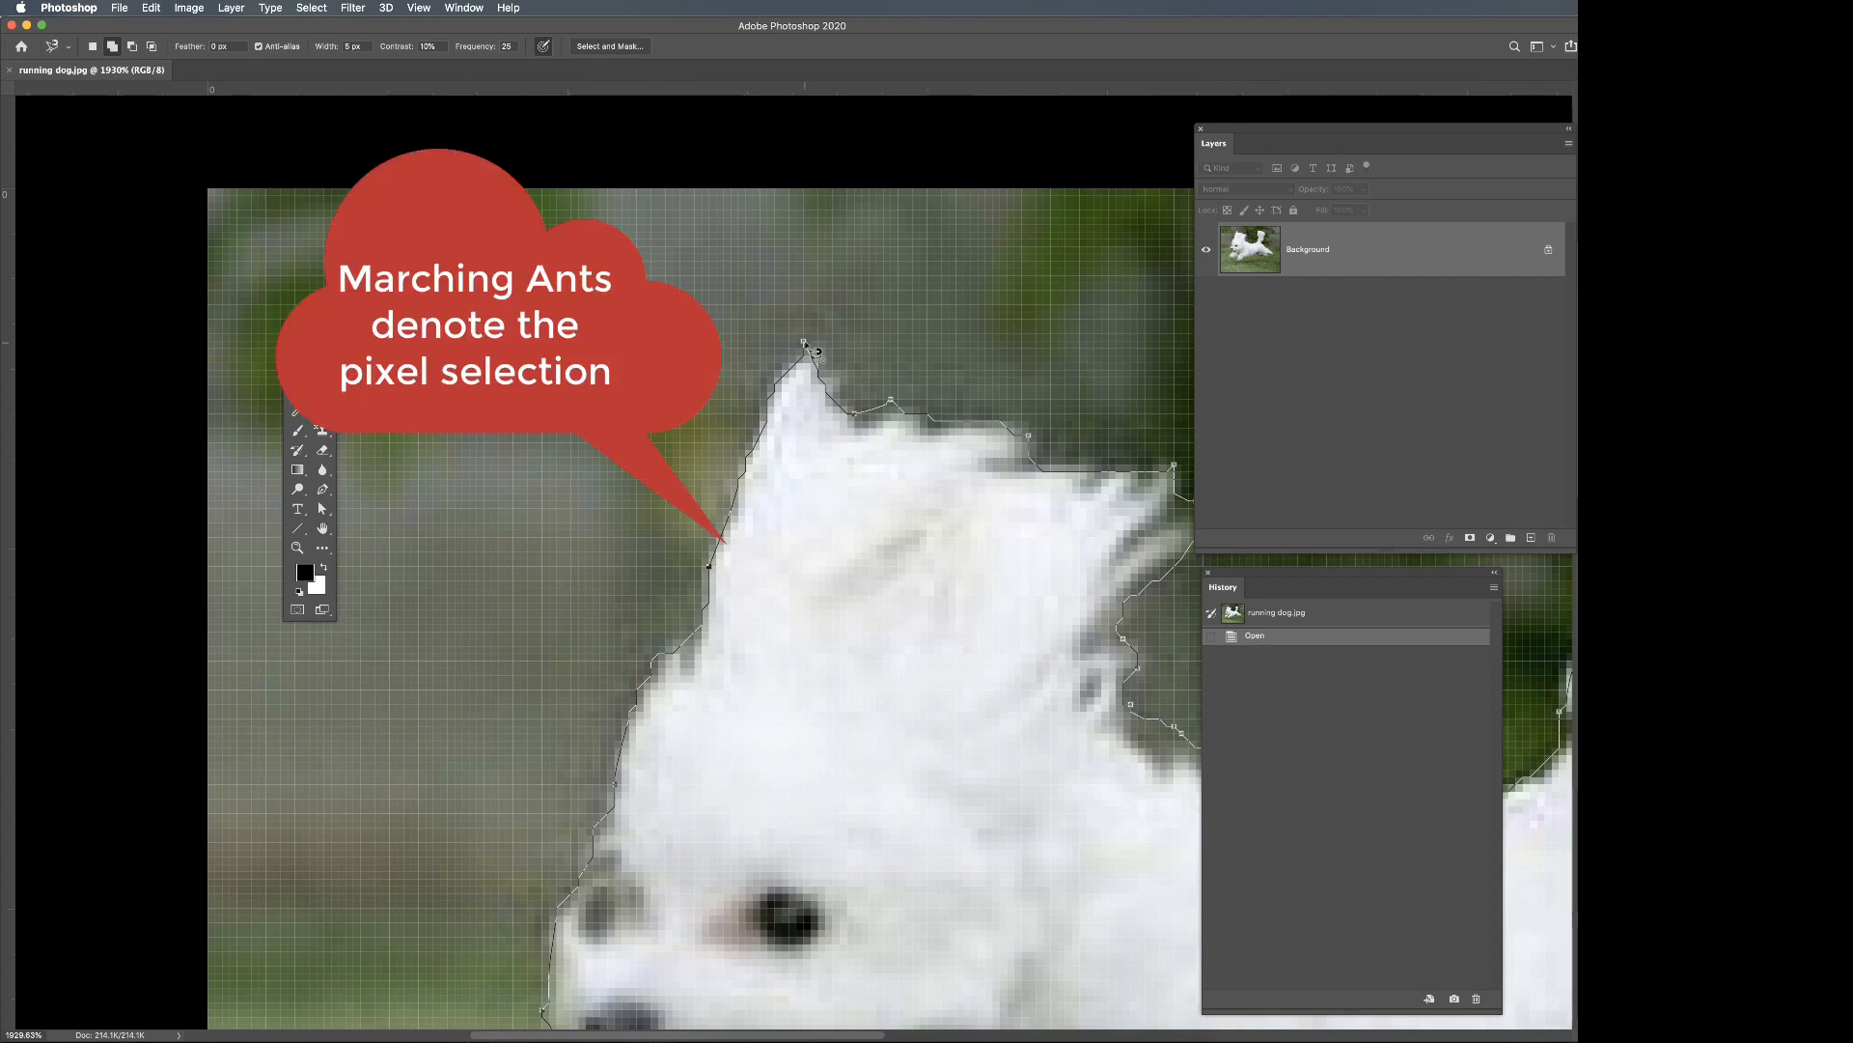
{"action": "left_click", "coordinate": [809, 347]}
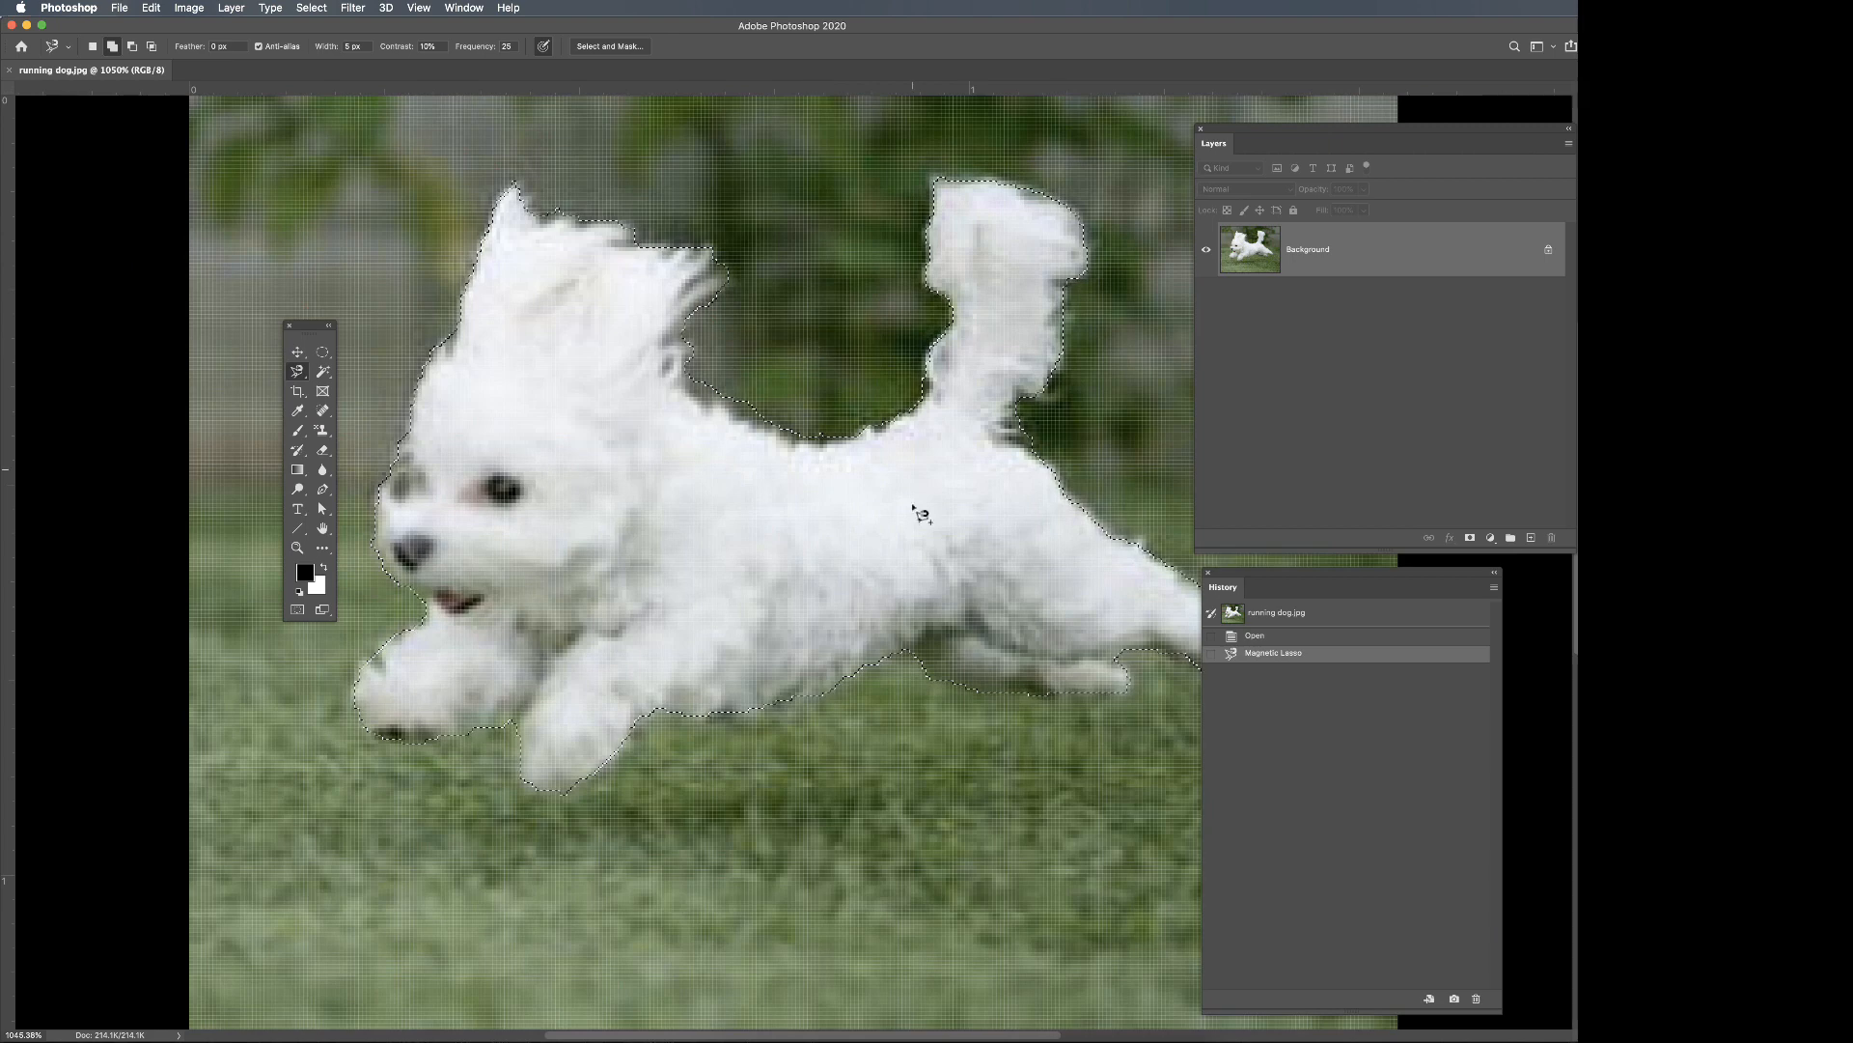
Save the dog selection as a new channel named "Outline Running Dog" and save the document as running dog.psd in Photoshop format.
{"action": "left_click", "coordinate": [312, 8]}
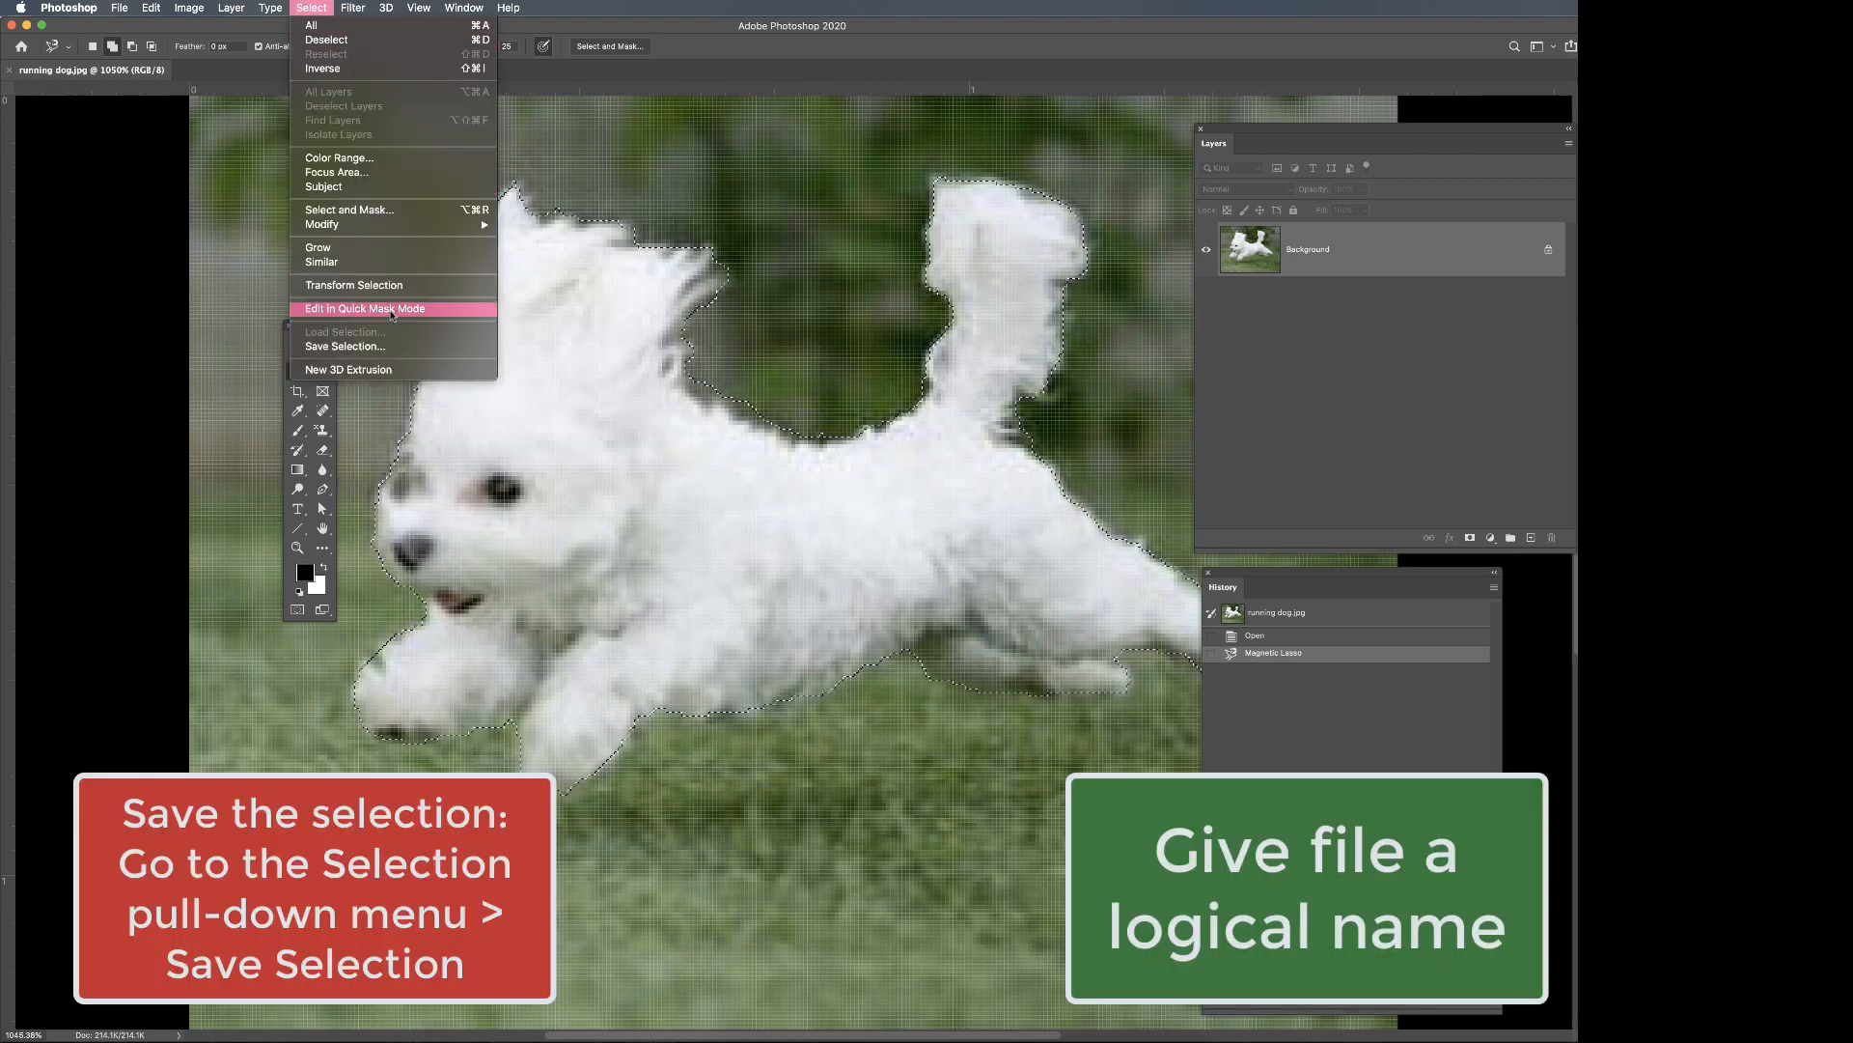
{"action": "left_click", "coordinate": [348, 347]}
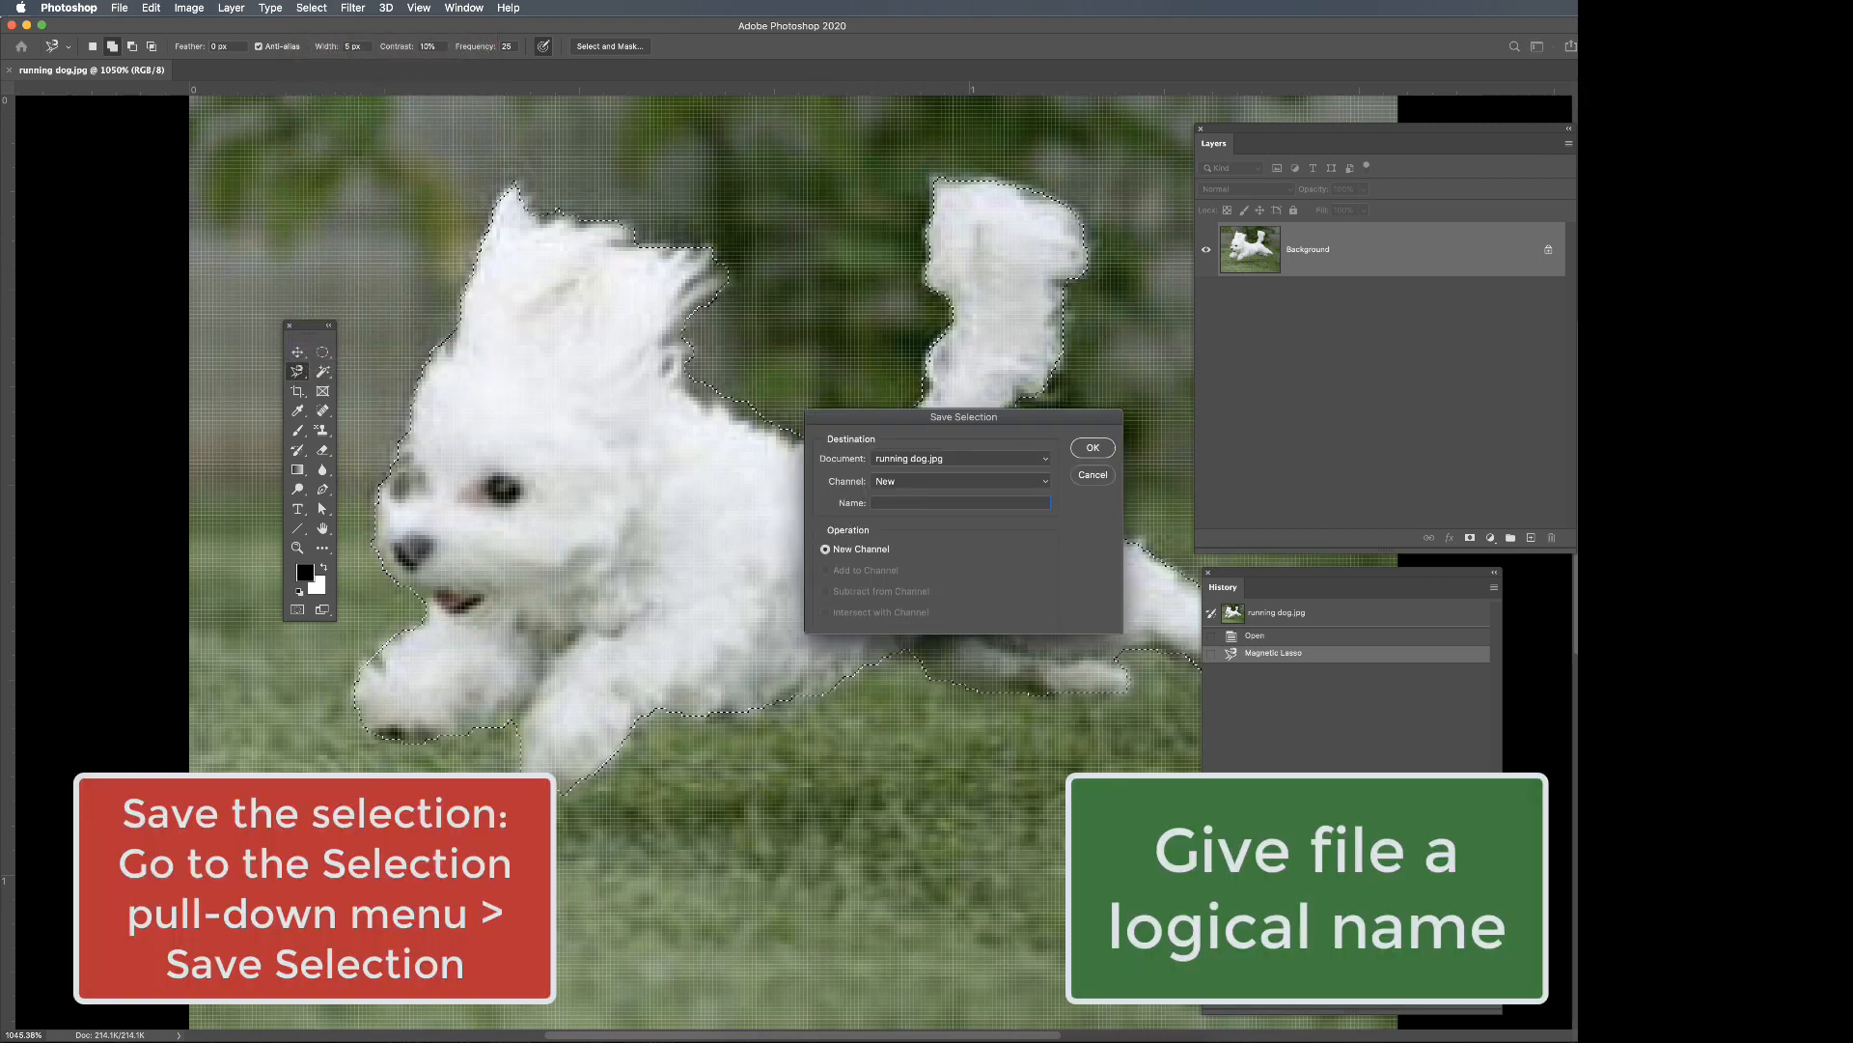
{"action": "type", "text": "Outline Running Dog"}
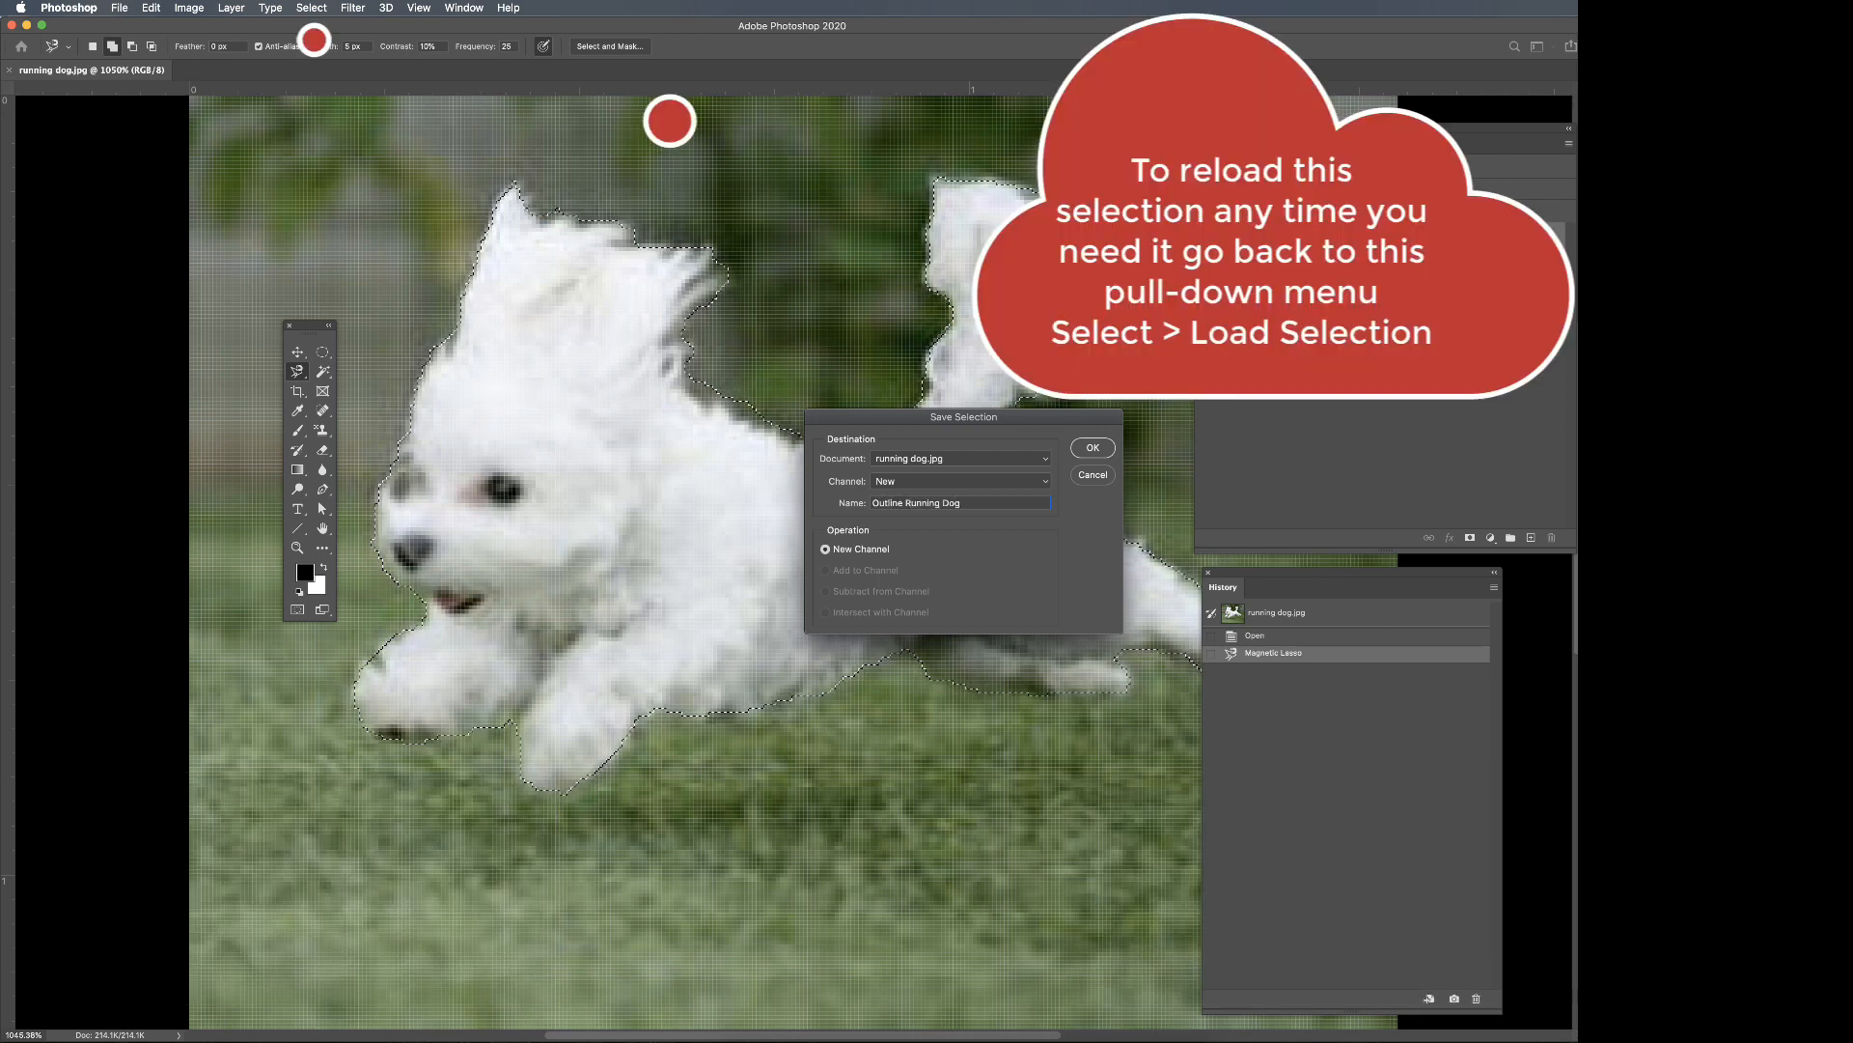
{"action": "key", "text": "Return"}
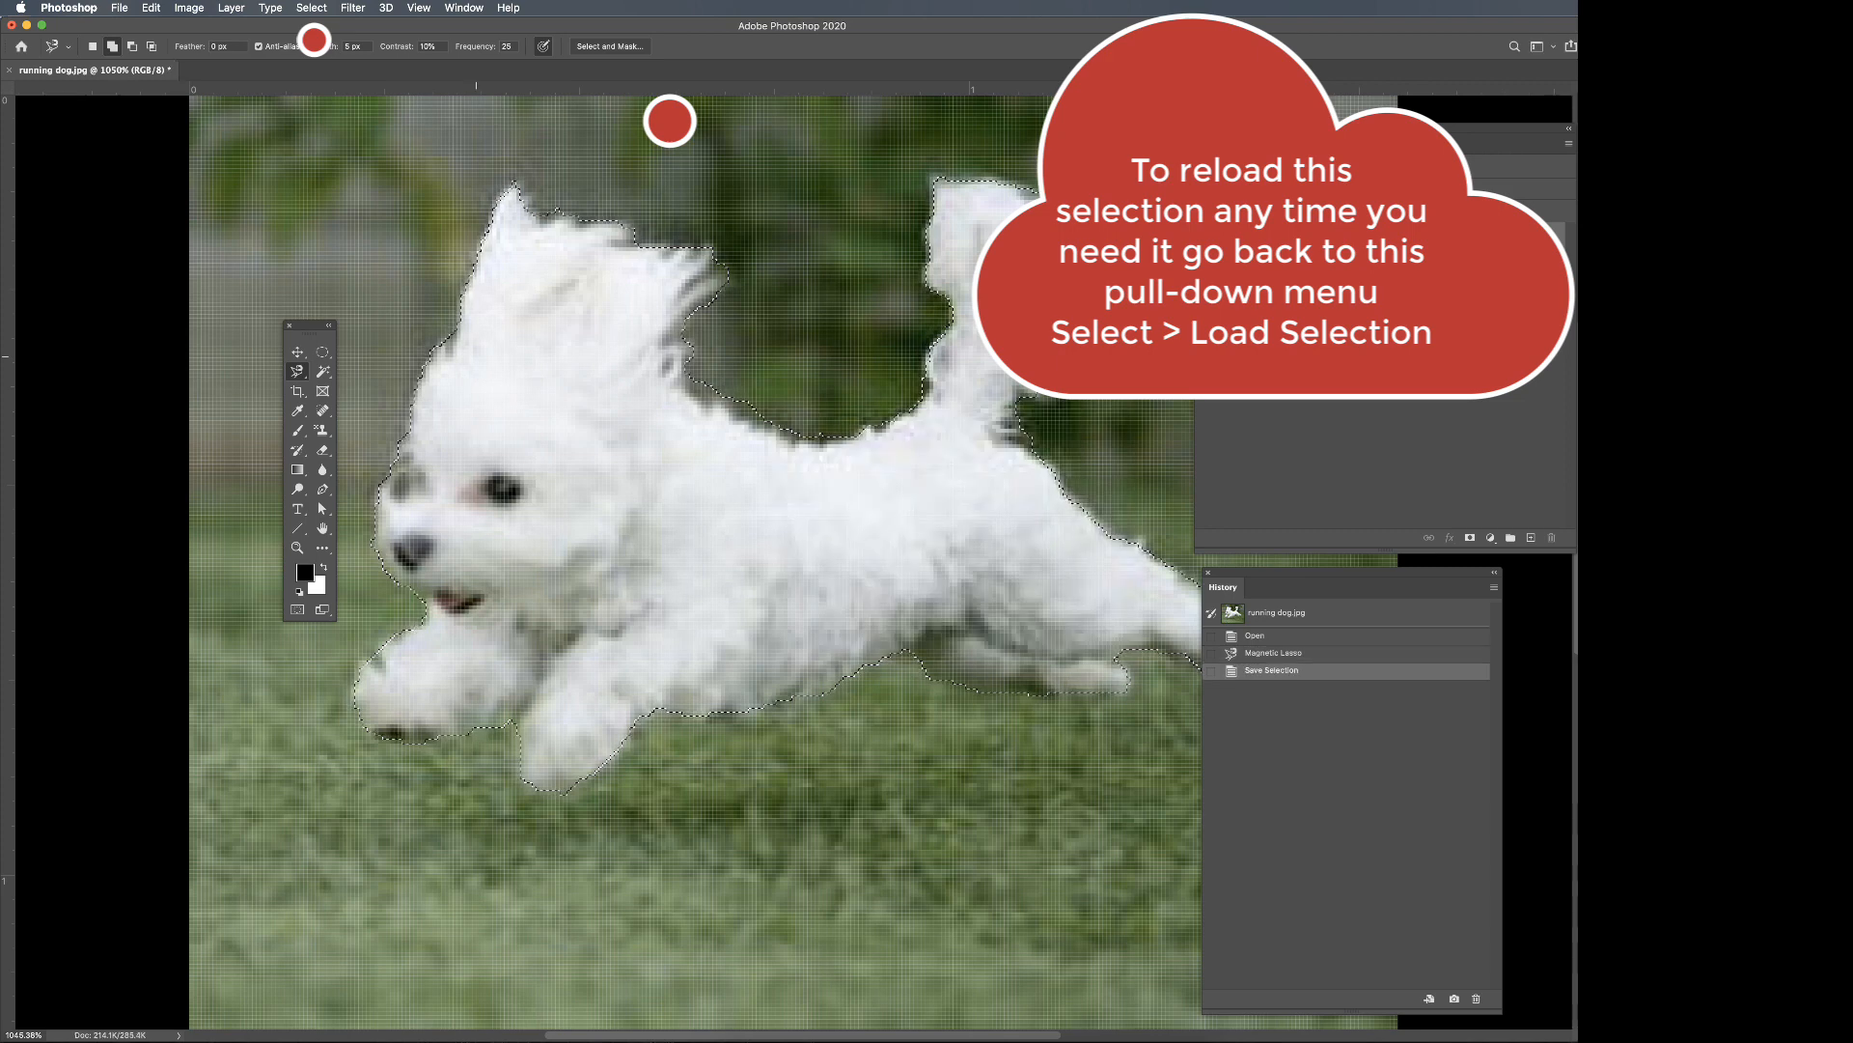
{"action": "key", "text": "super+shift+s"}
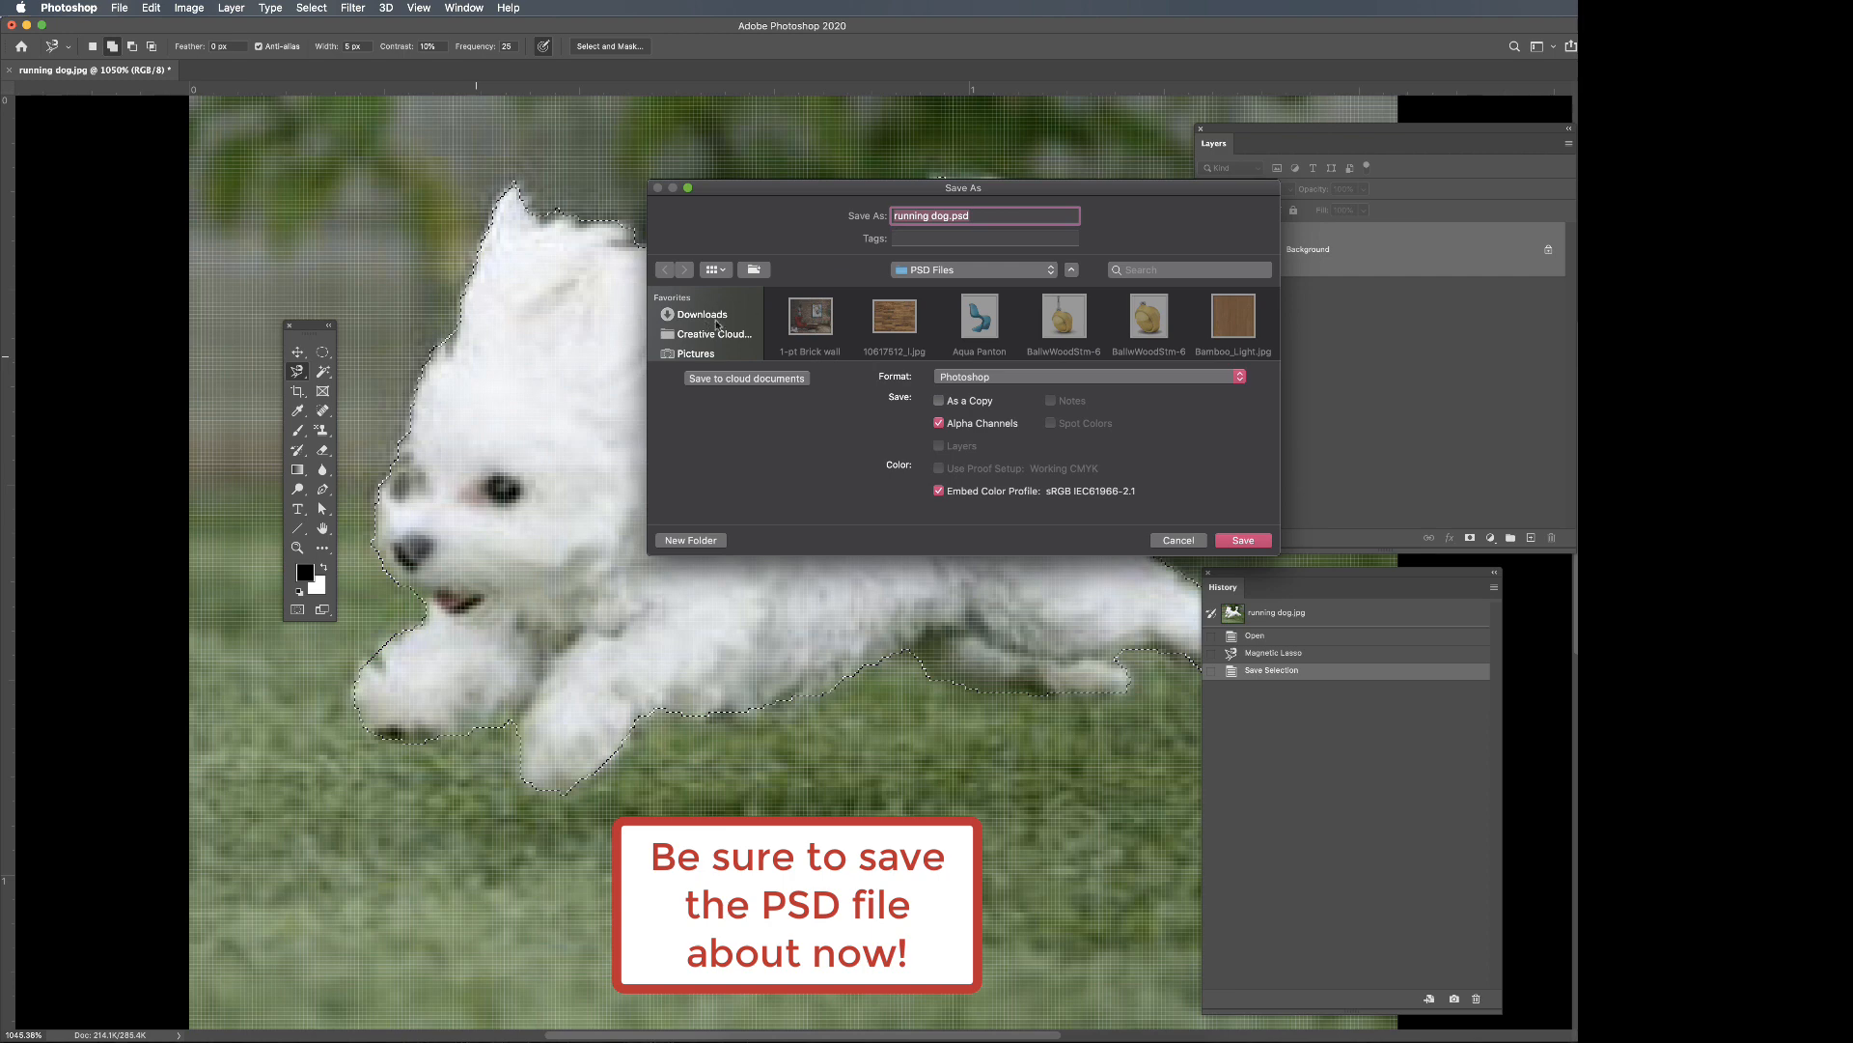
{"action": "scroll", "coordinate": [707, 334], "scroll_direction": "down", "scroll_amount": 5}
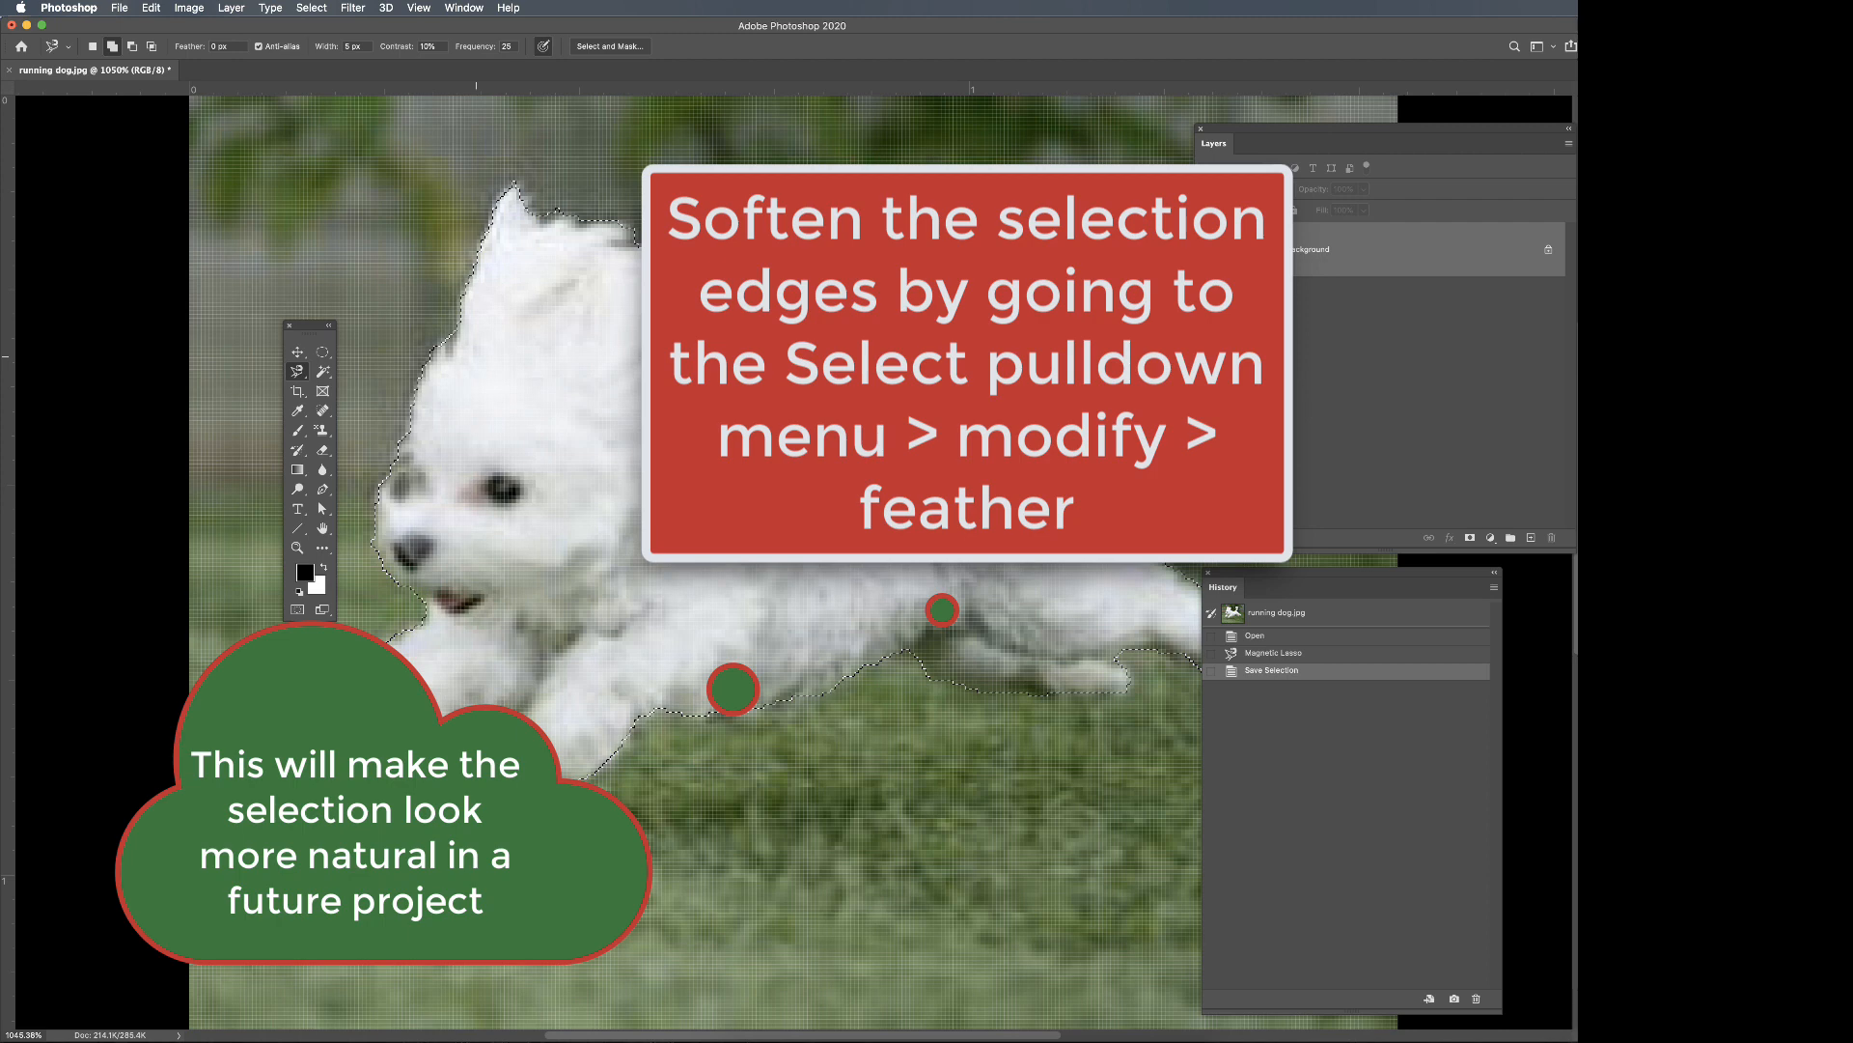
Feather the dog selection with a radius of 4 pixels, applying the effect at canvas bounds.
{"action": "left_click", "coordinate": [311, 7]}
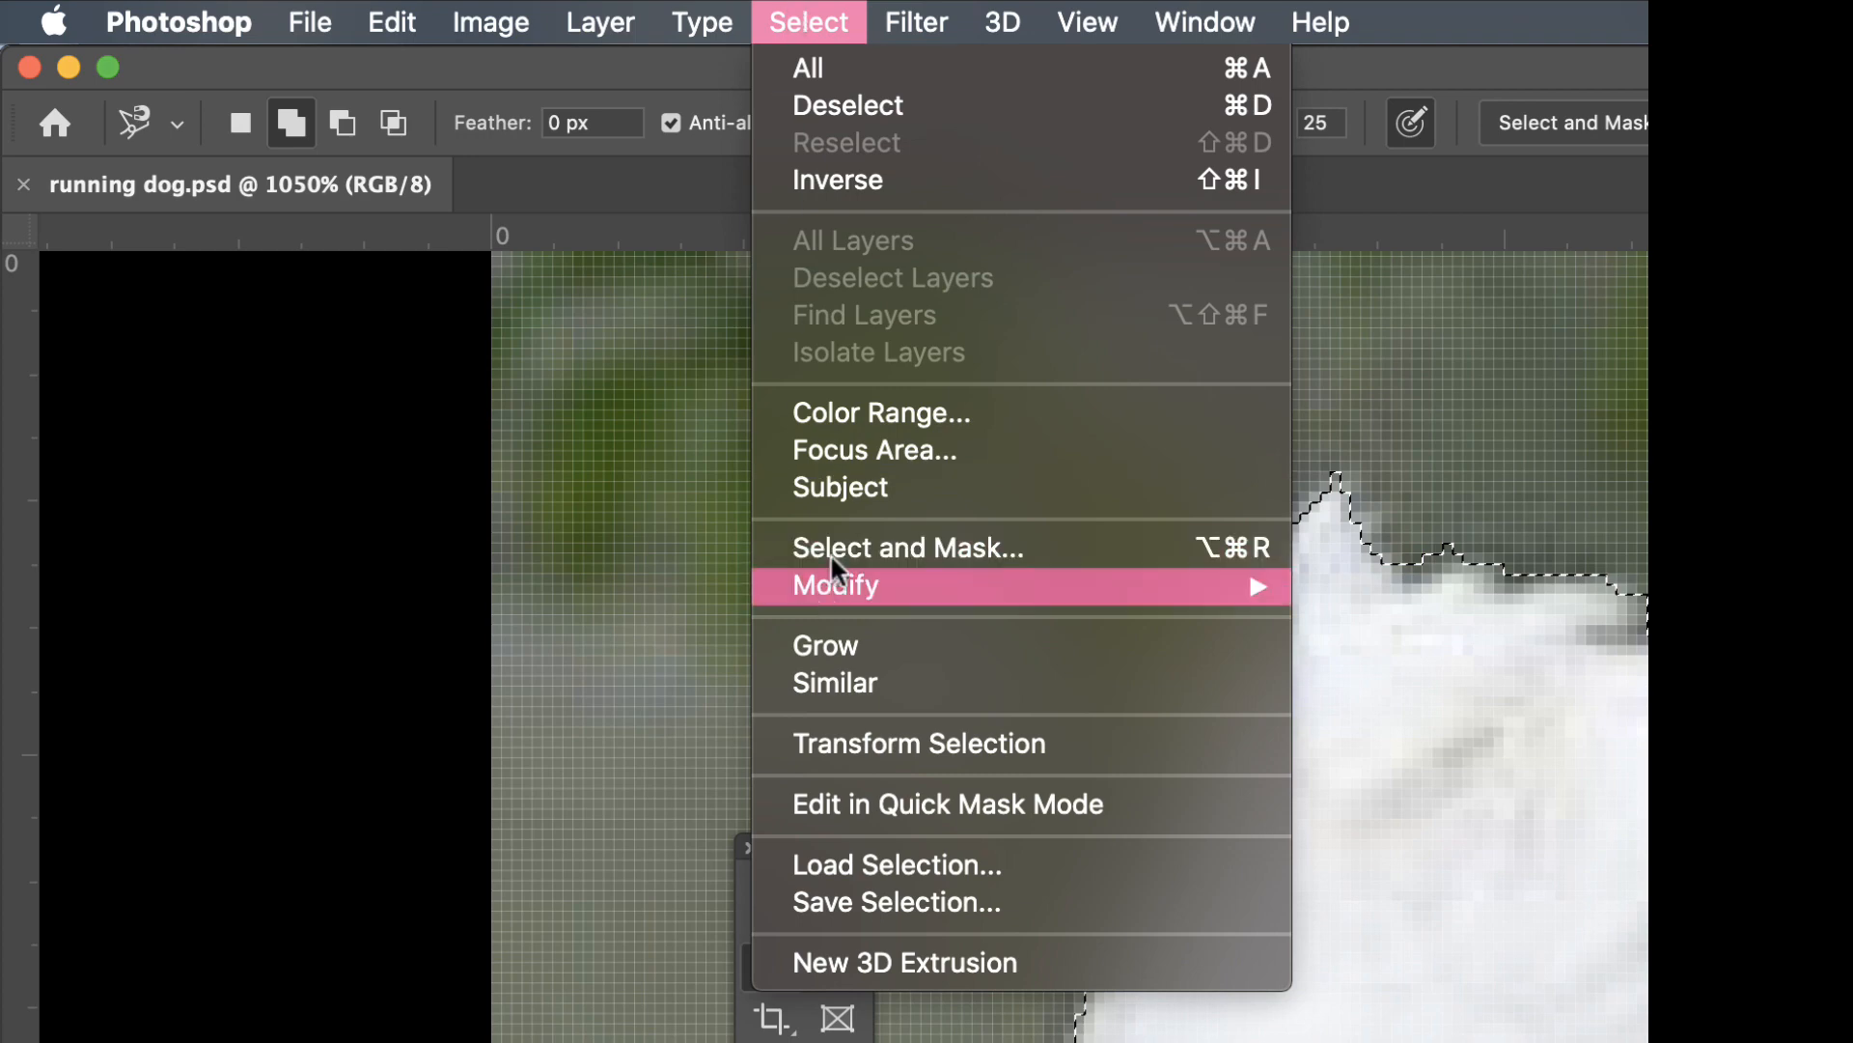
{"action": "mouse_move", "coordinate": [324, 230]}
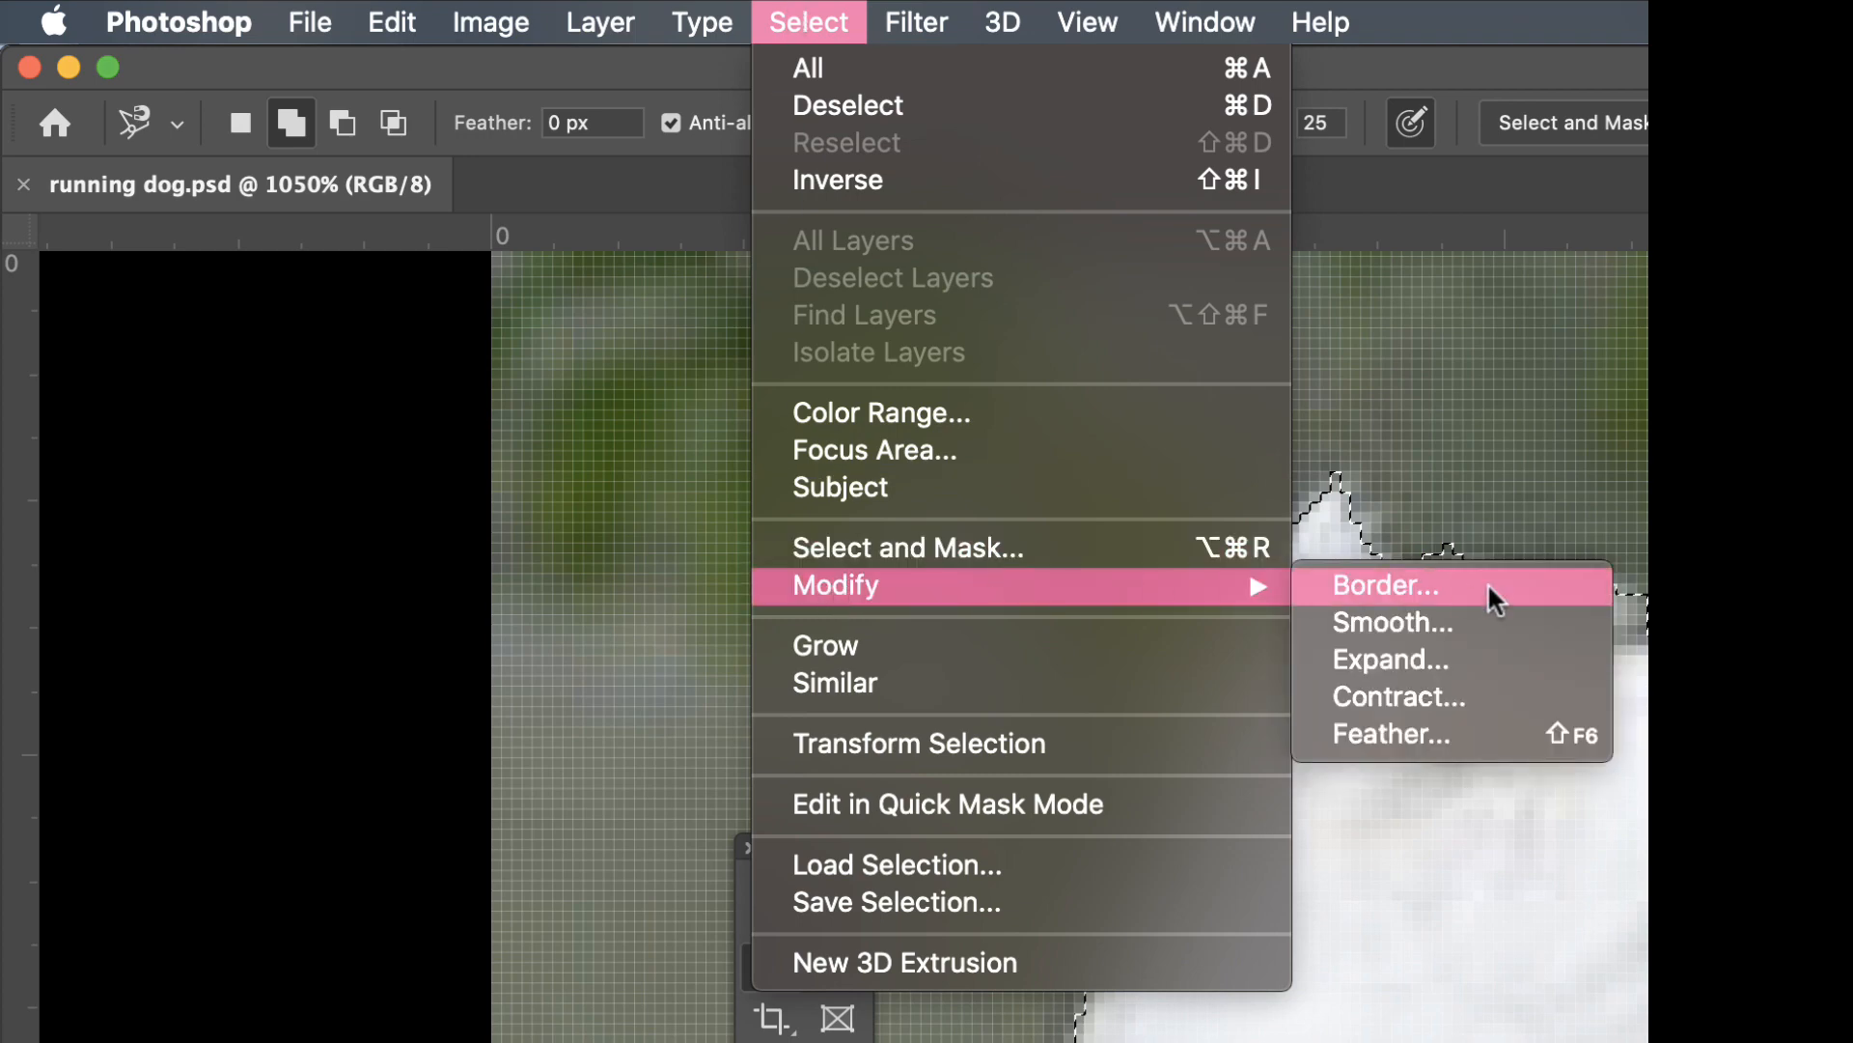
{"action": "left_click", "coordinate": [1446, 734]}
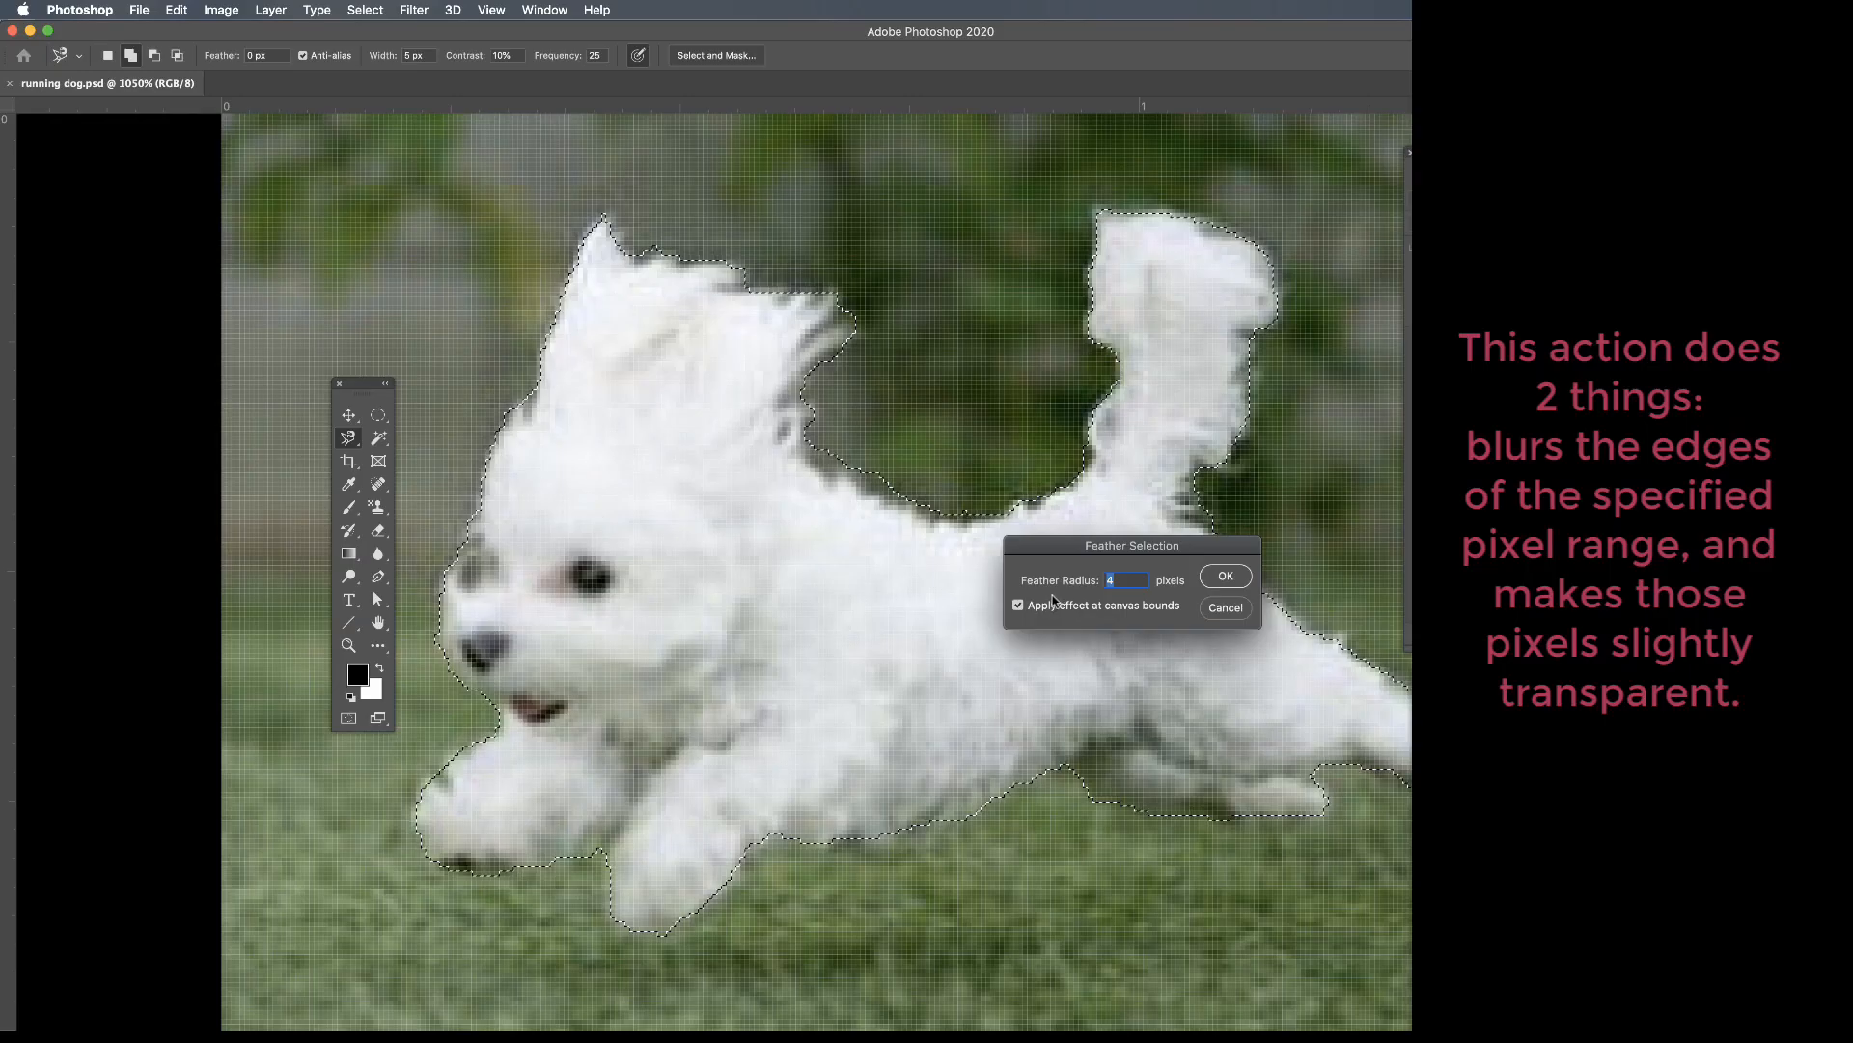
{"action": "left_click", "coordinate": [1166, 501]}
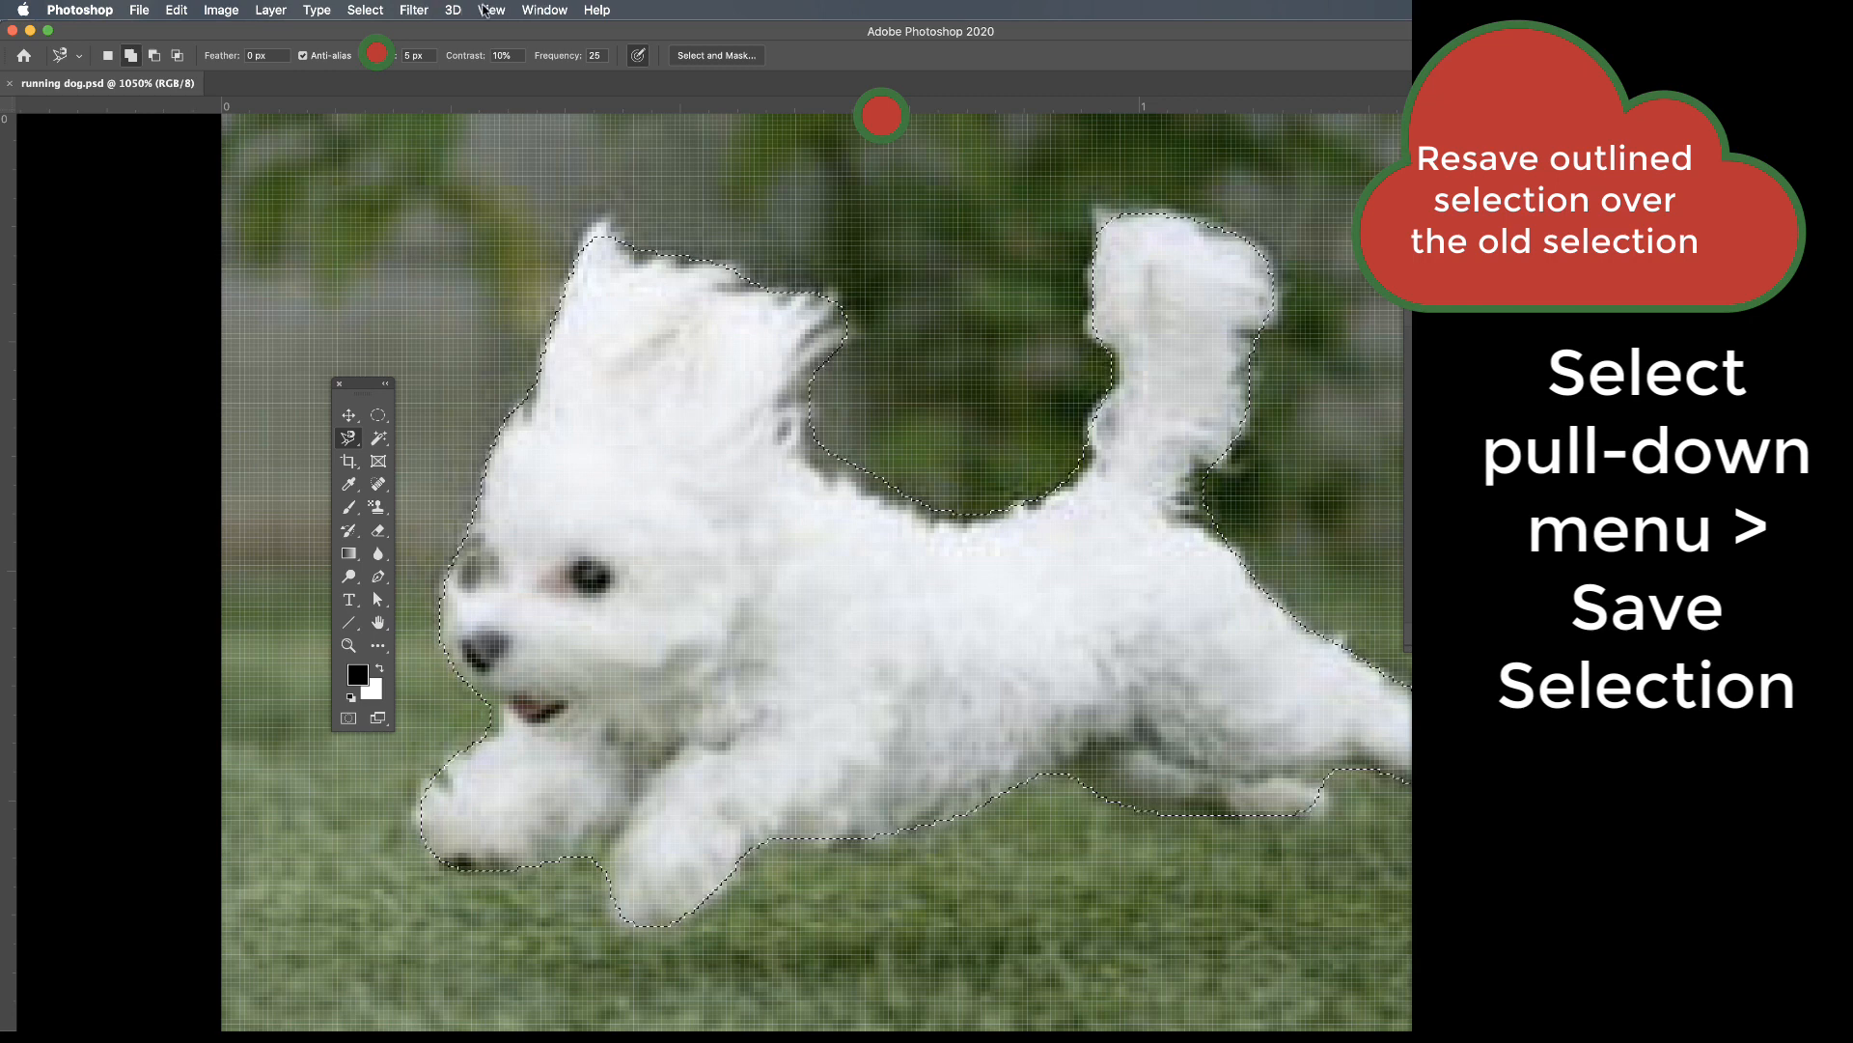
Save the feathered selection over the existing Outline Running Dog channel using Replace Channel.
{"action": "left_click", "coordinate": [365, 10]}
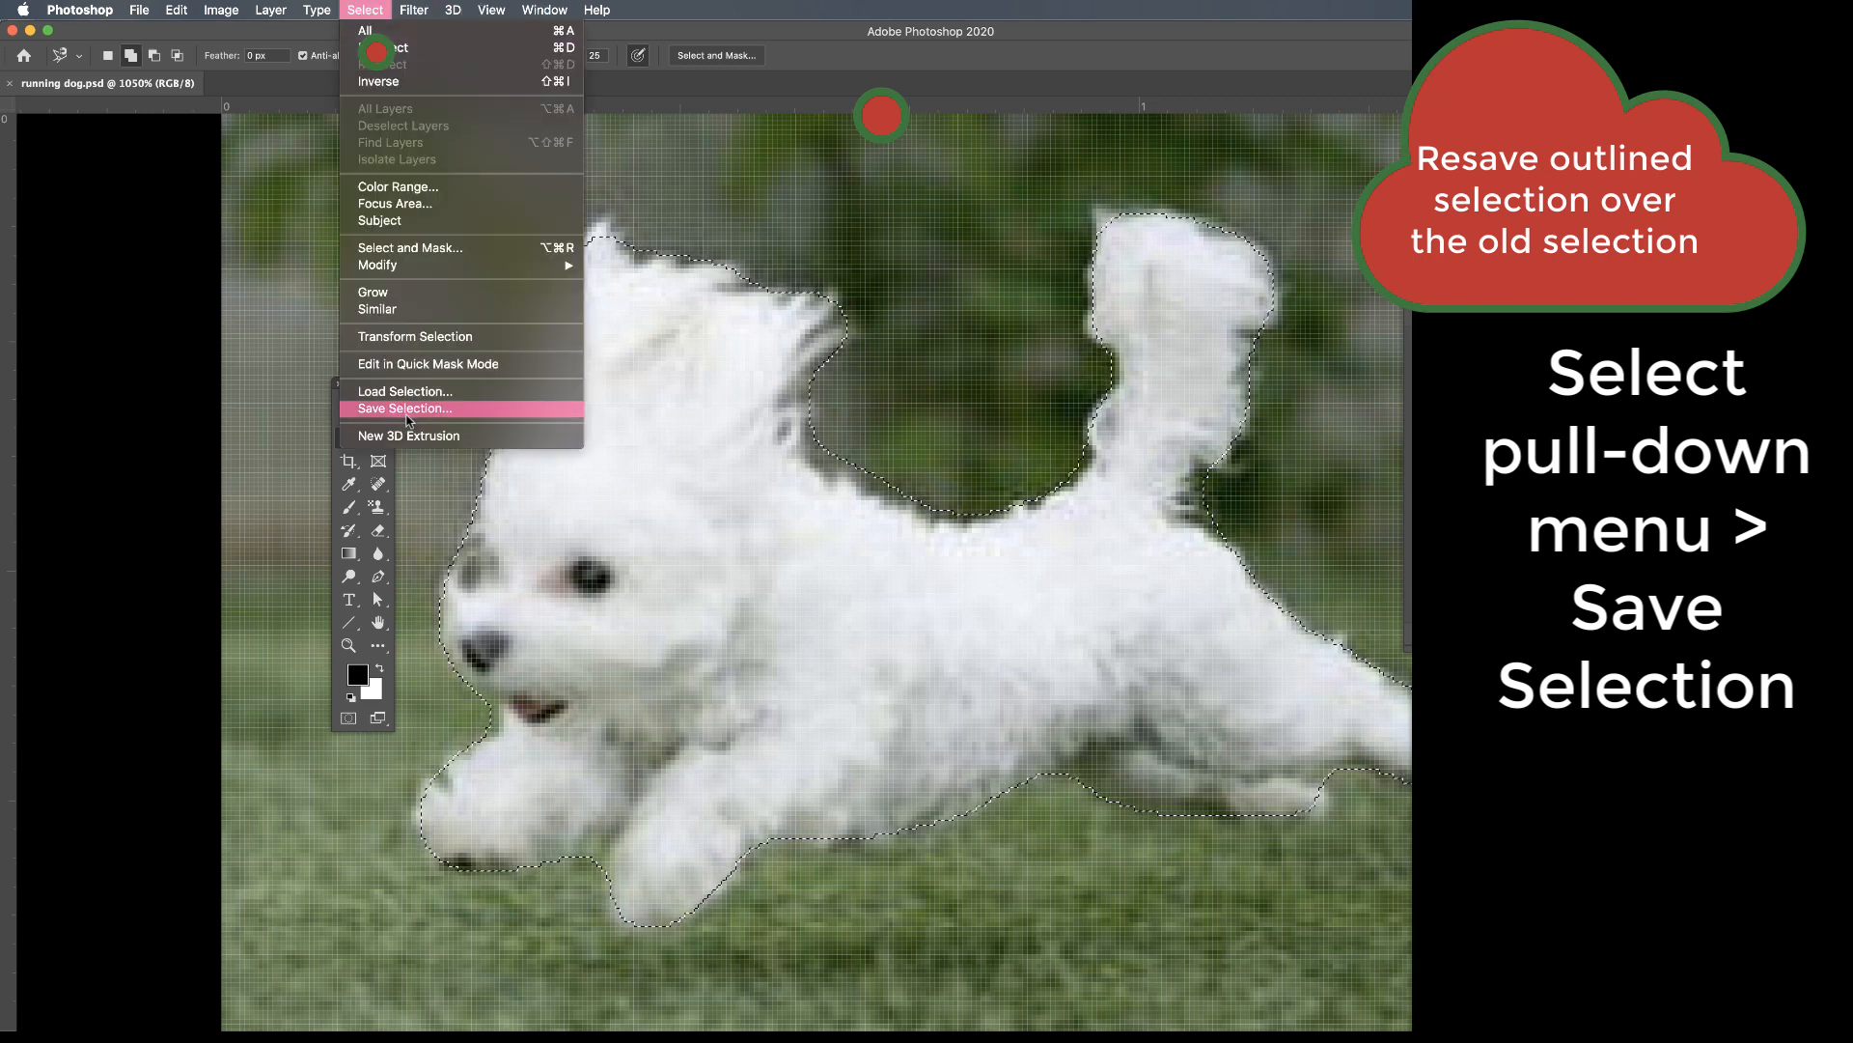
{"action": "left_click", "coordinate": [404, 409]}
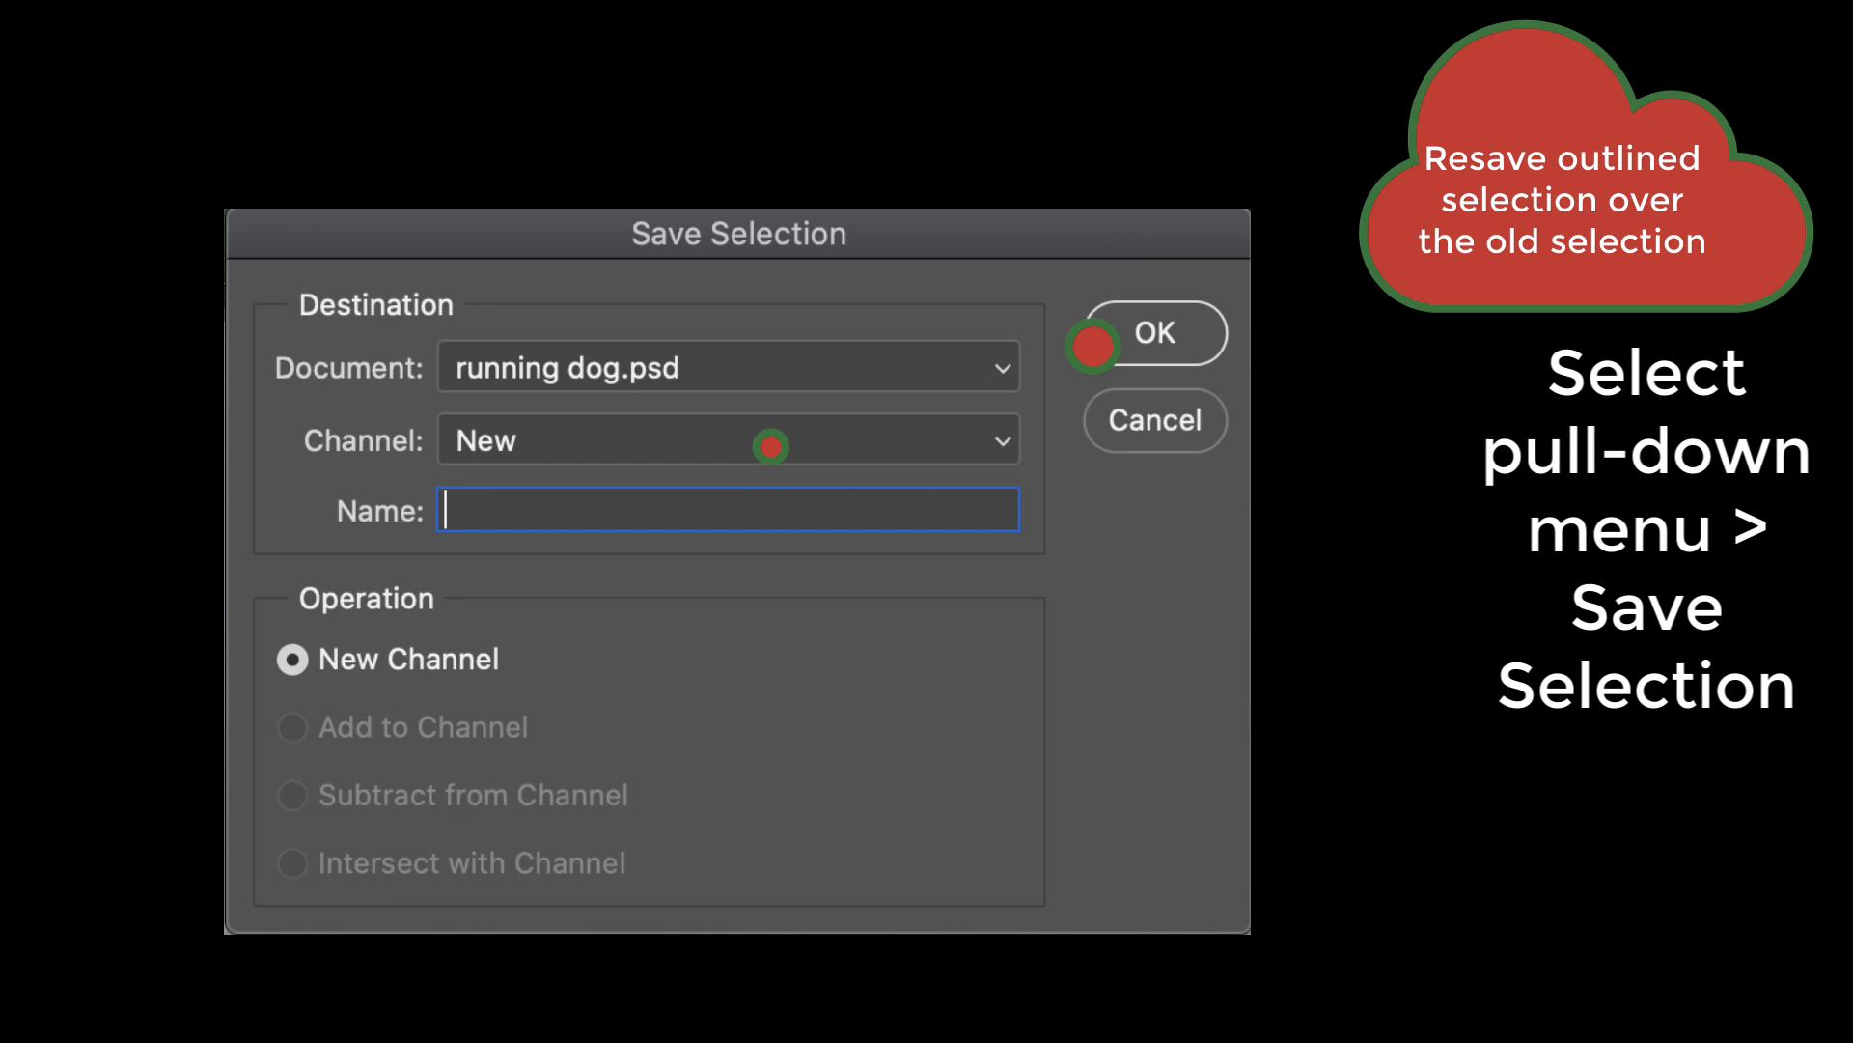
{"action": "left_click", "coordinate": [1014, 442]}
{"action": "left_click", "coordinate": [985, 394]}
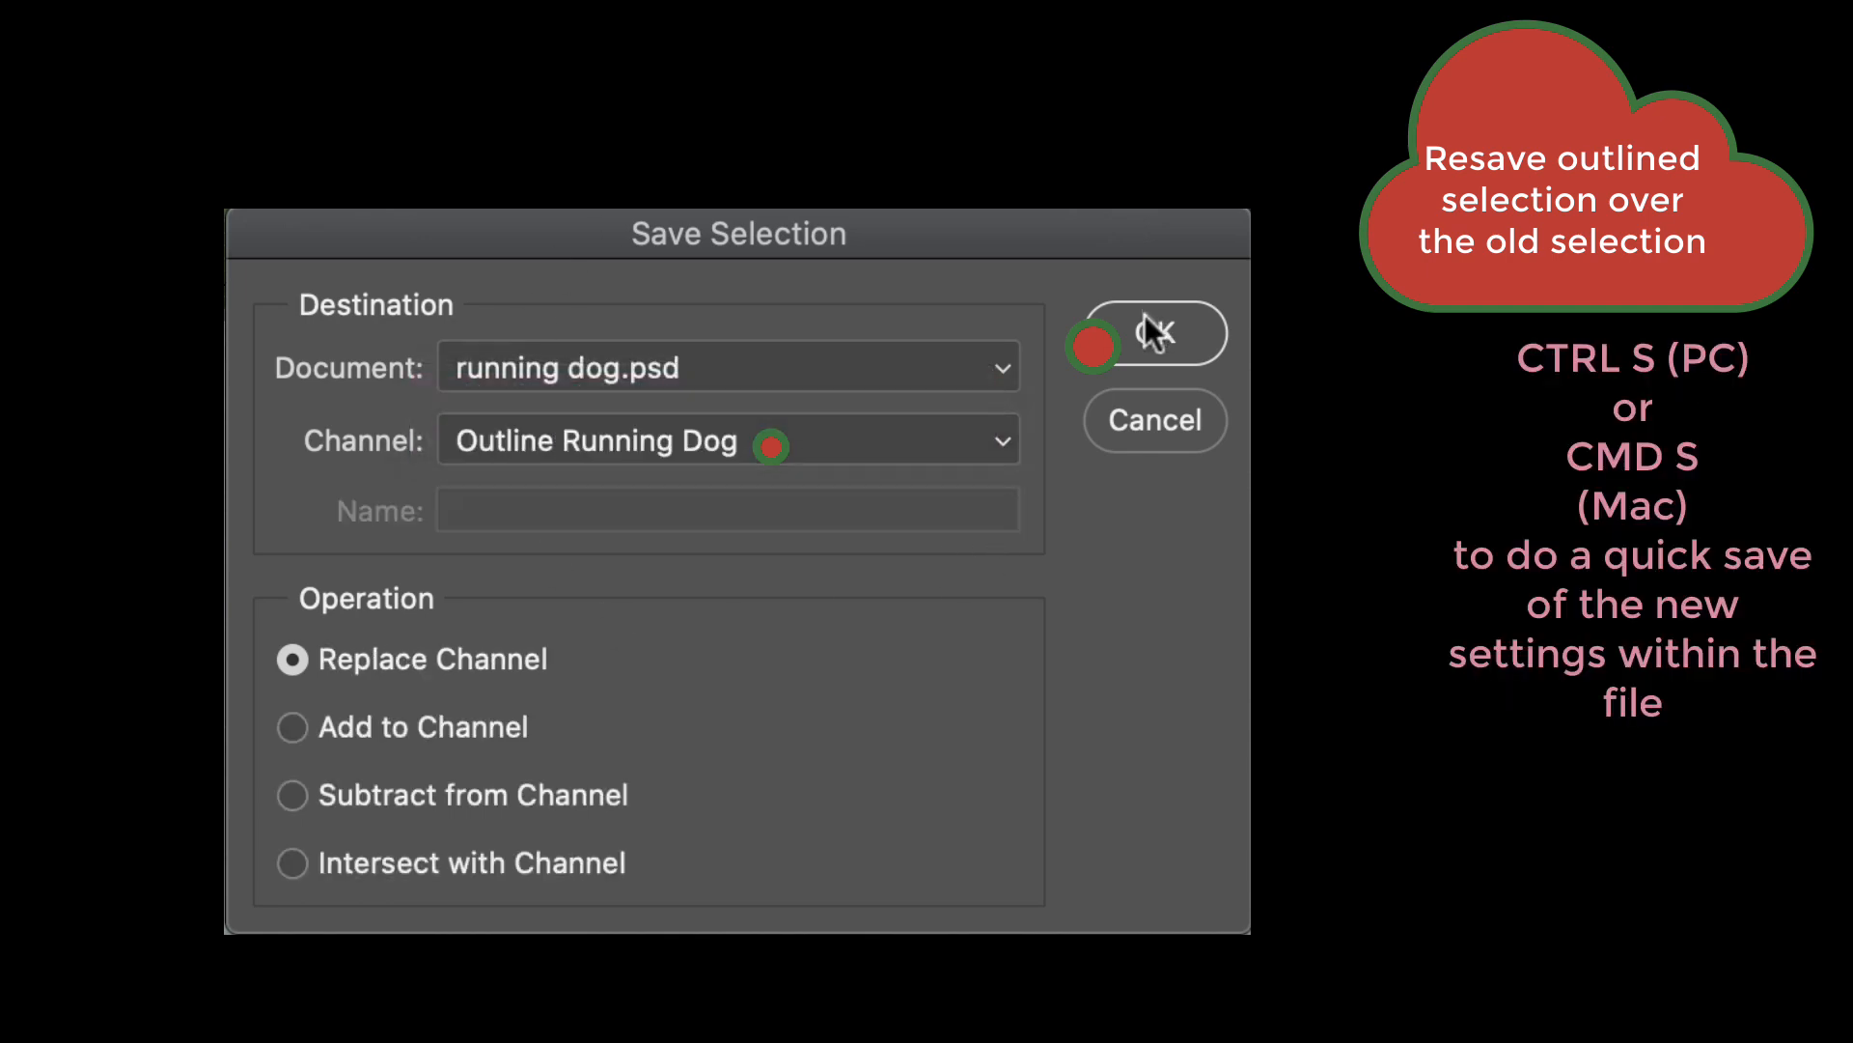
{"action": "left_click", "coordinate": [1156, 331]}
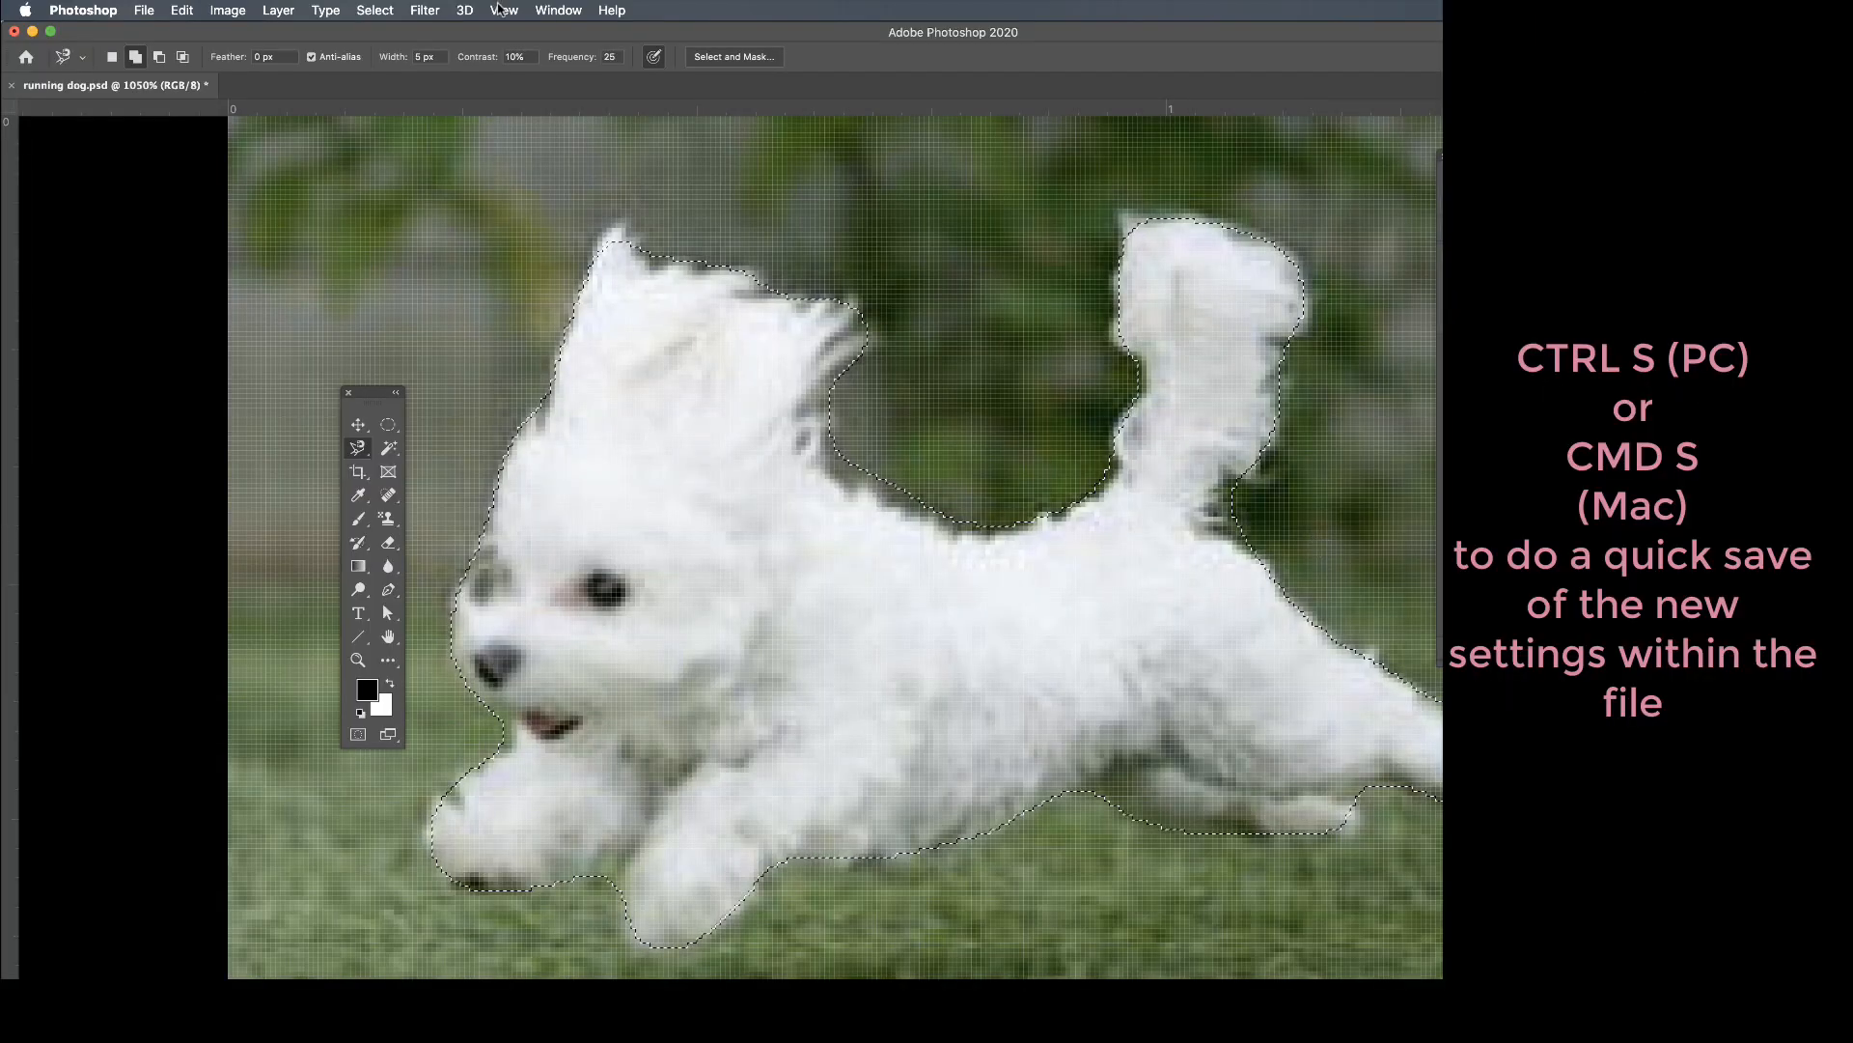
Invert the selection and delete the remaining background around the dog.
{"action": "left_click", "coordinate": [368, 12]}
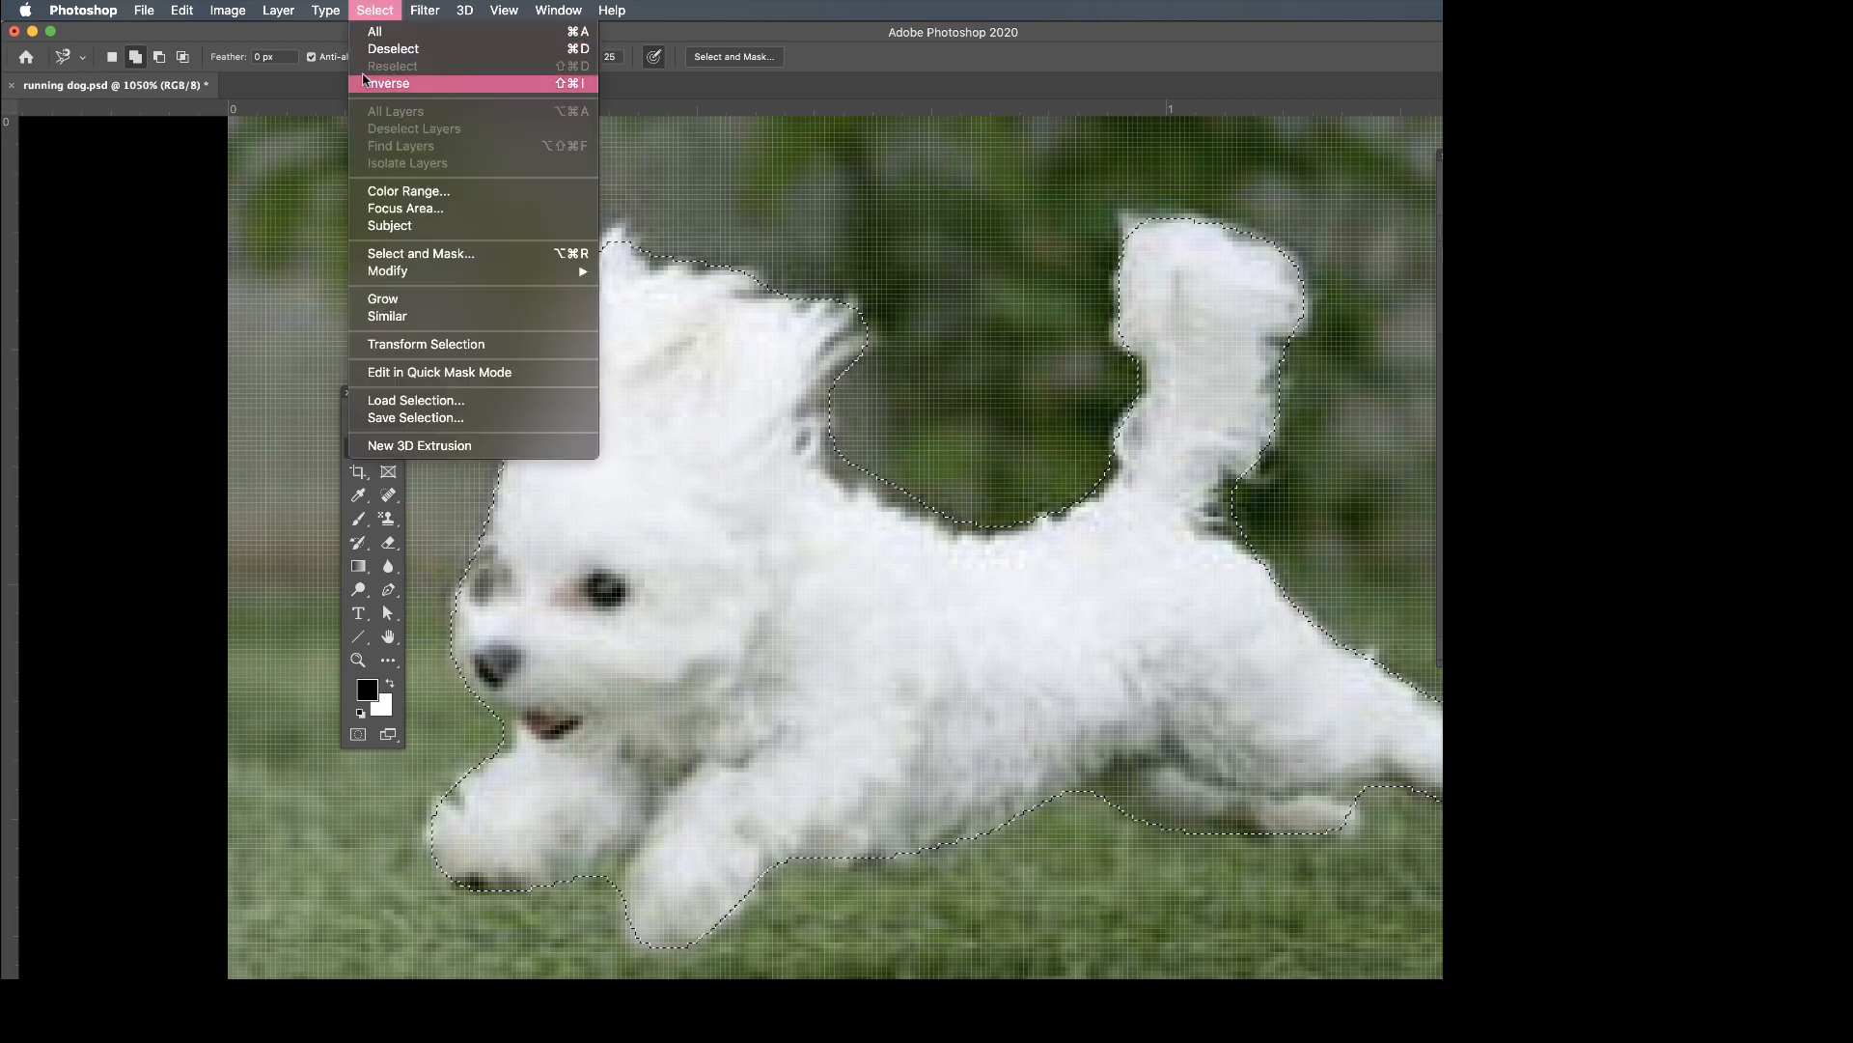
{"action": "left_click", "coordinate": [372, 87]}
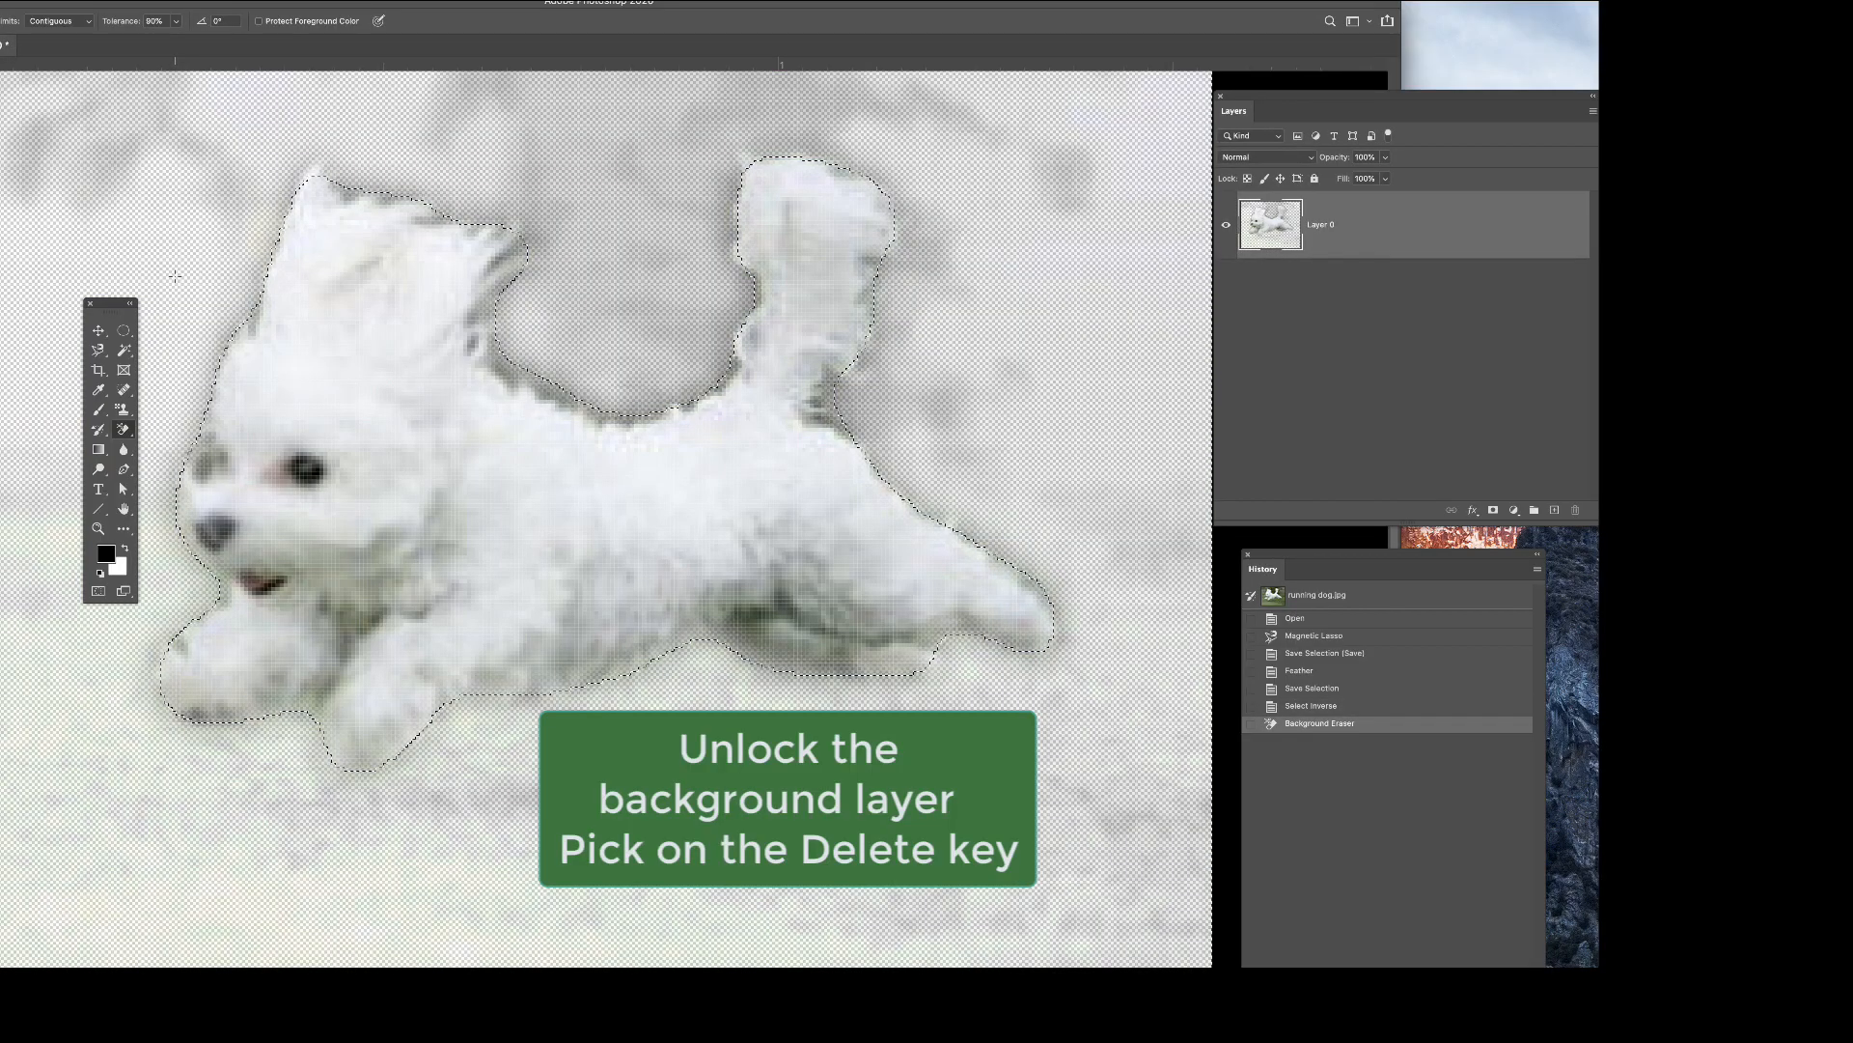
{"action": "key", "text": "Delete"}
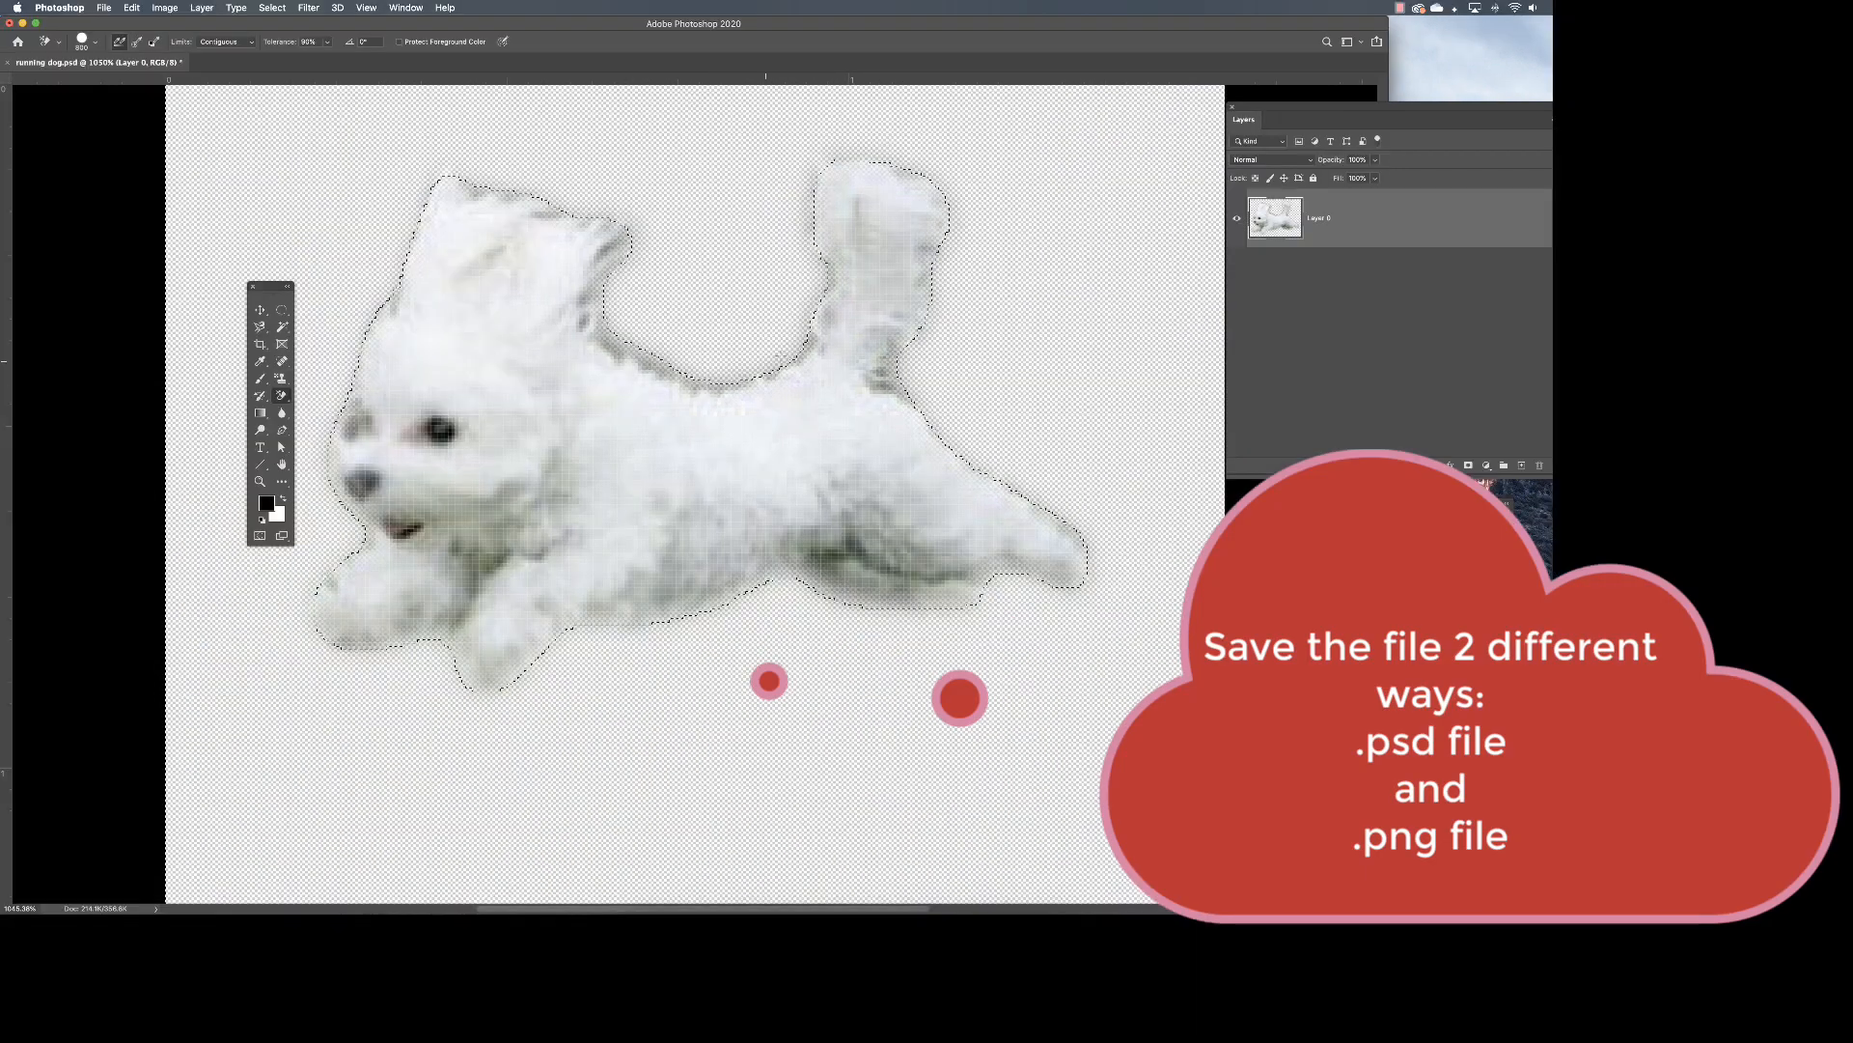
Crop the canvas closely around the dog to about 1.25 by 0.85 in.
{"action": "key", "text": "z"}
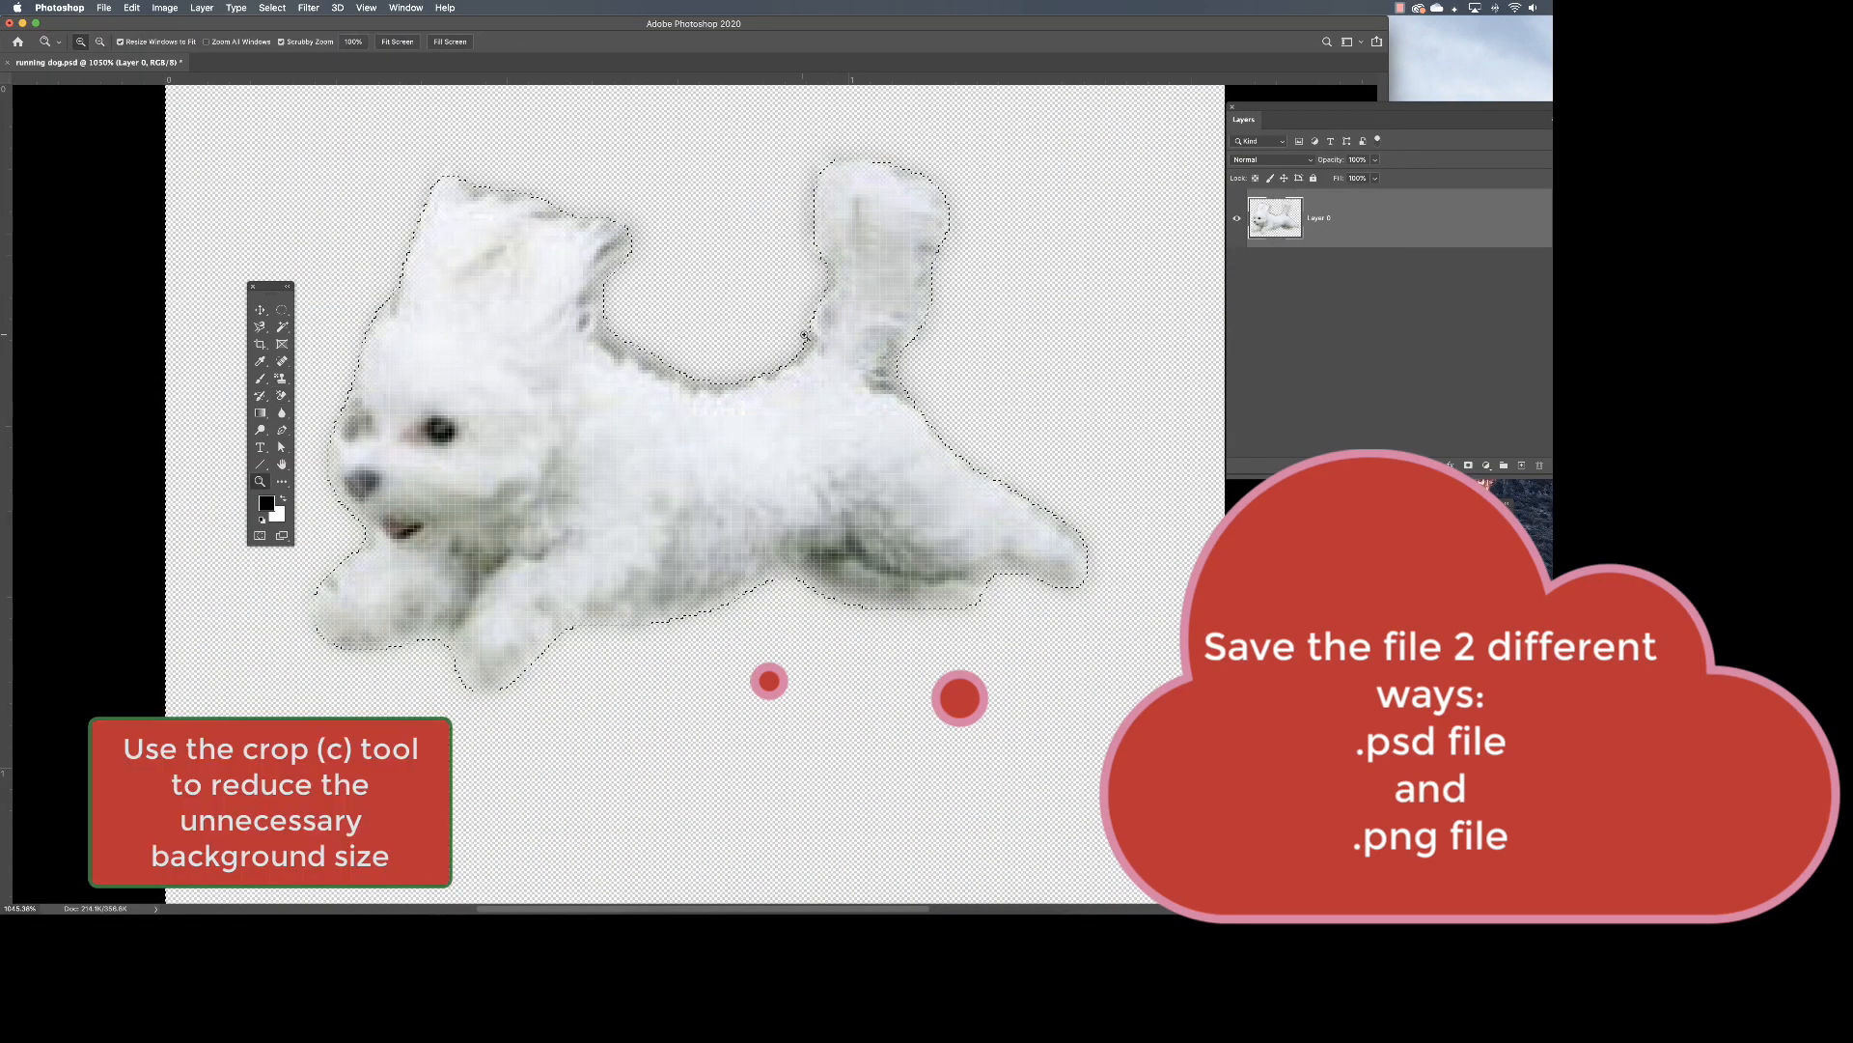
{"action": "key", "text": "super+minus"}
{"action": "key", "text": "super+minus"}
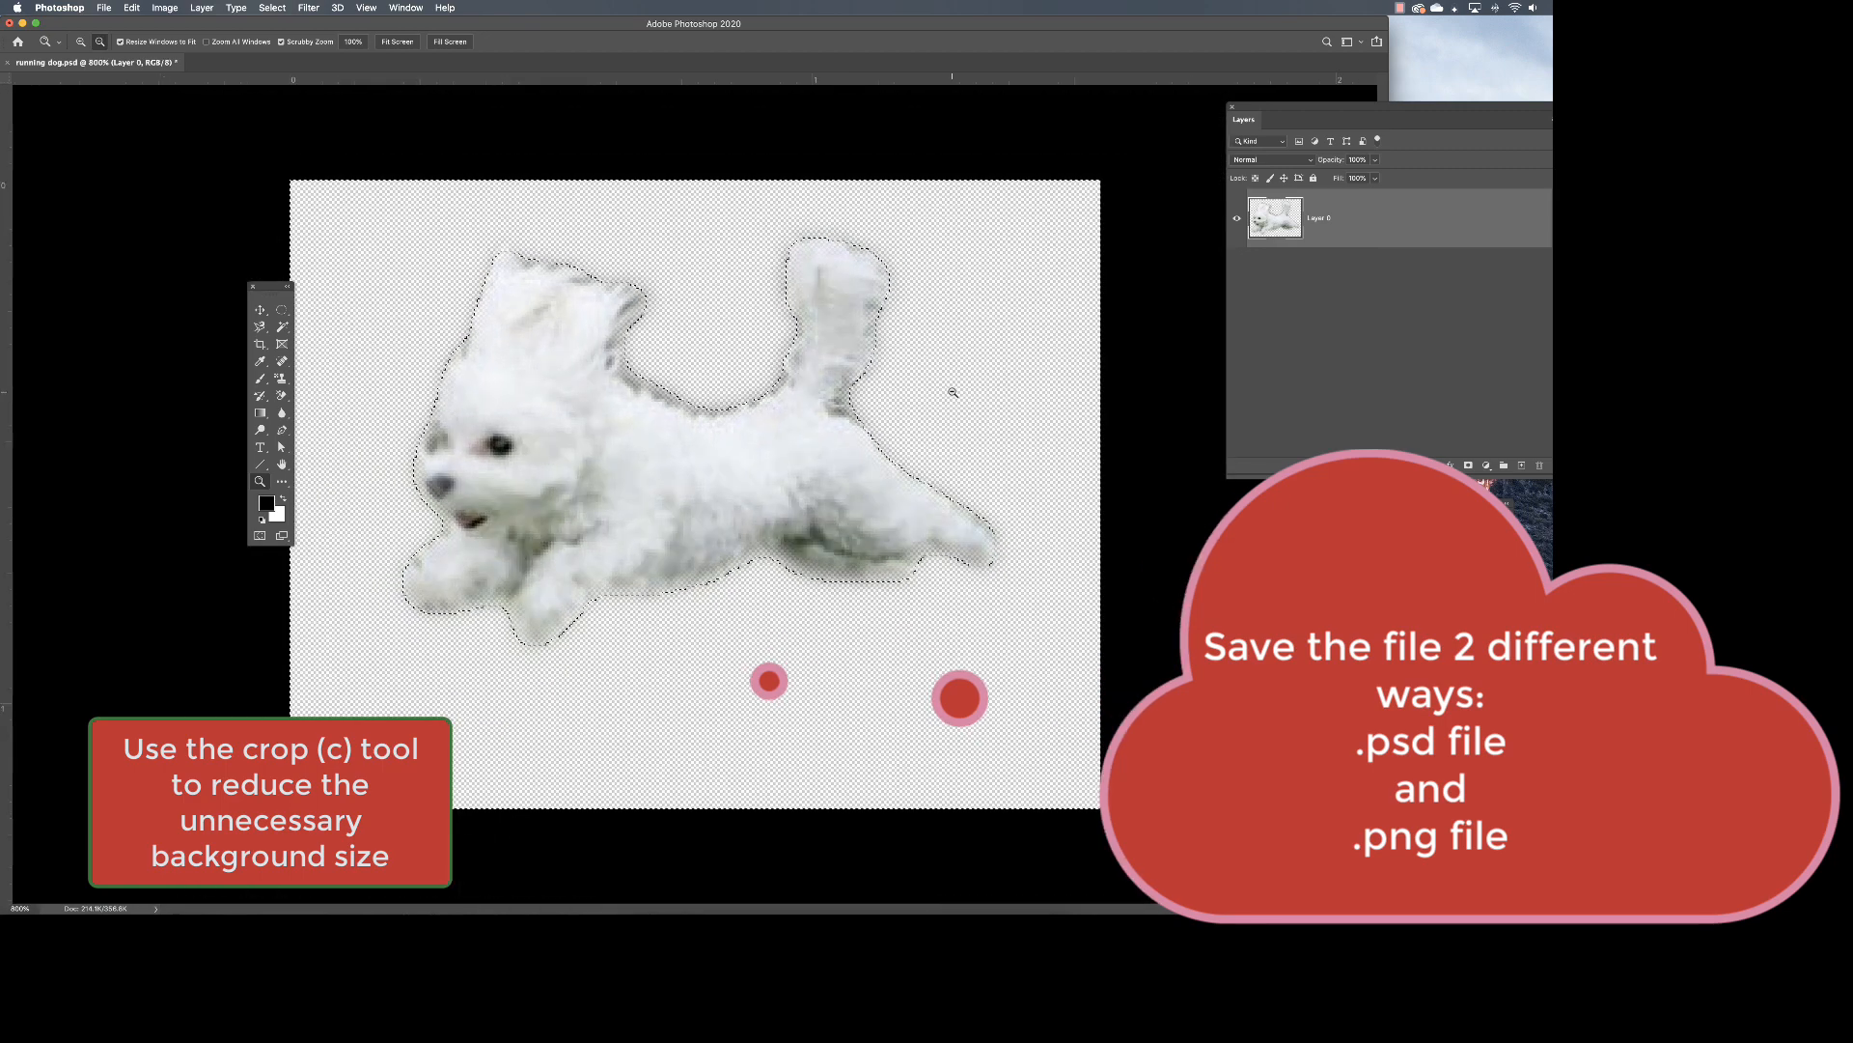
{"action": "key", "text": "c"}
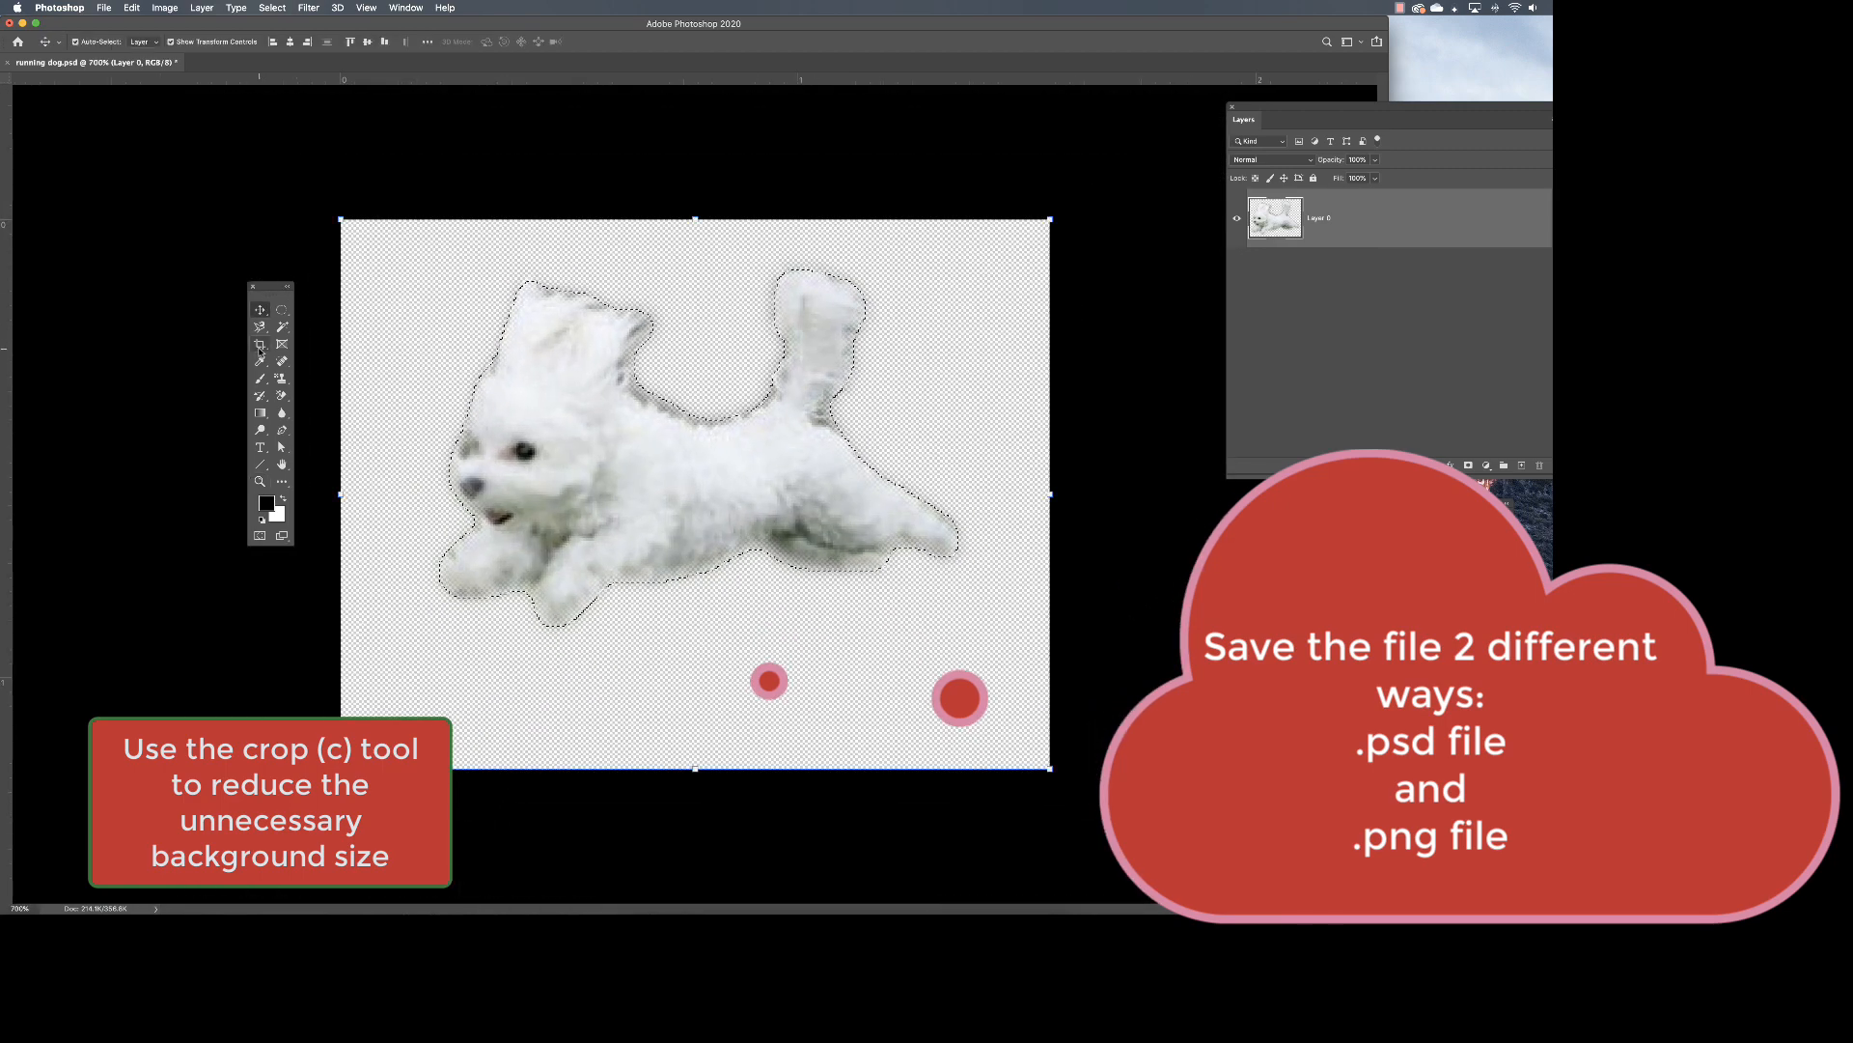
{"action": "left_click_drag", "start_coordinate": [335, 211], "coordinate": [381, 238]}
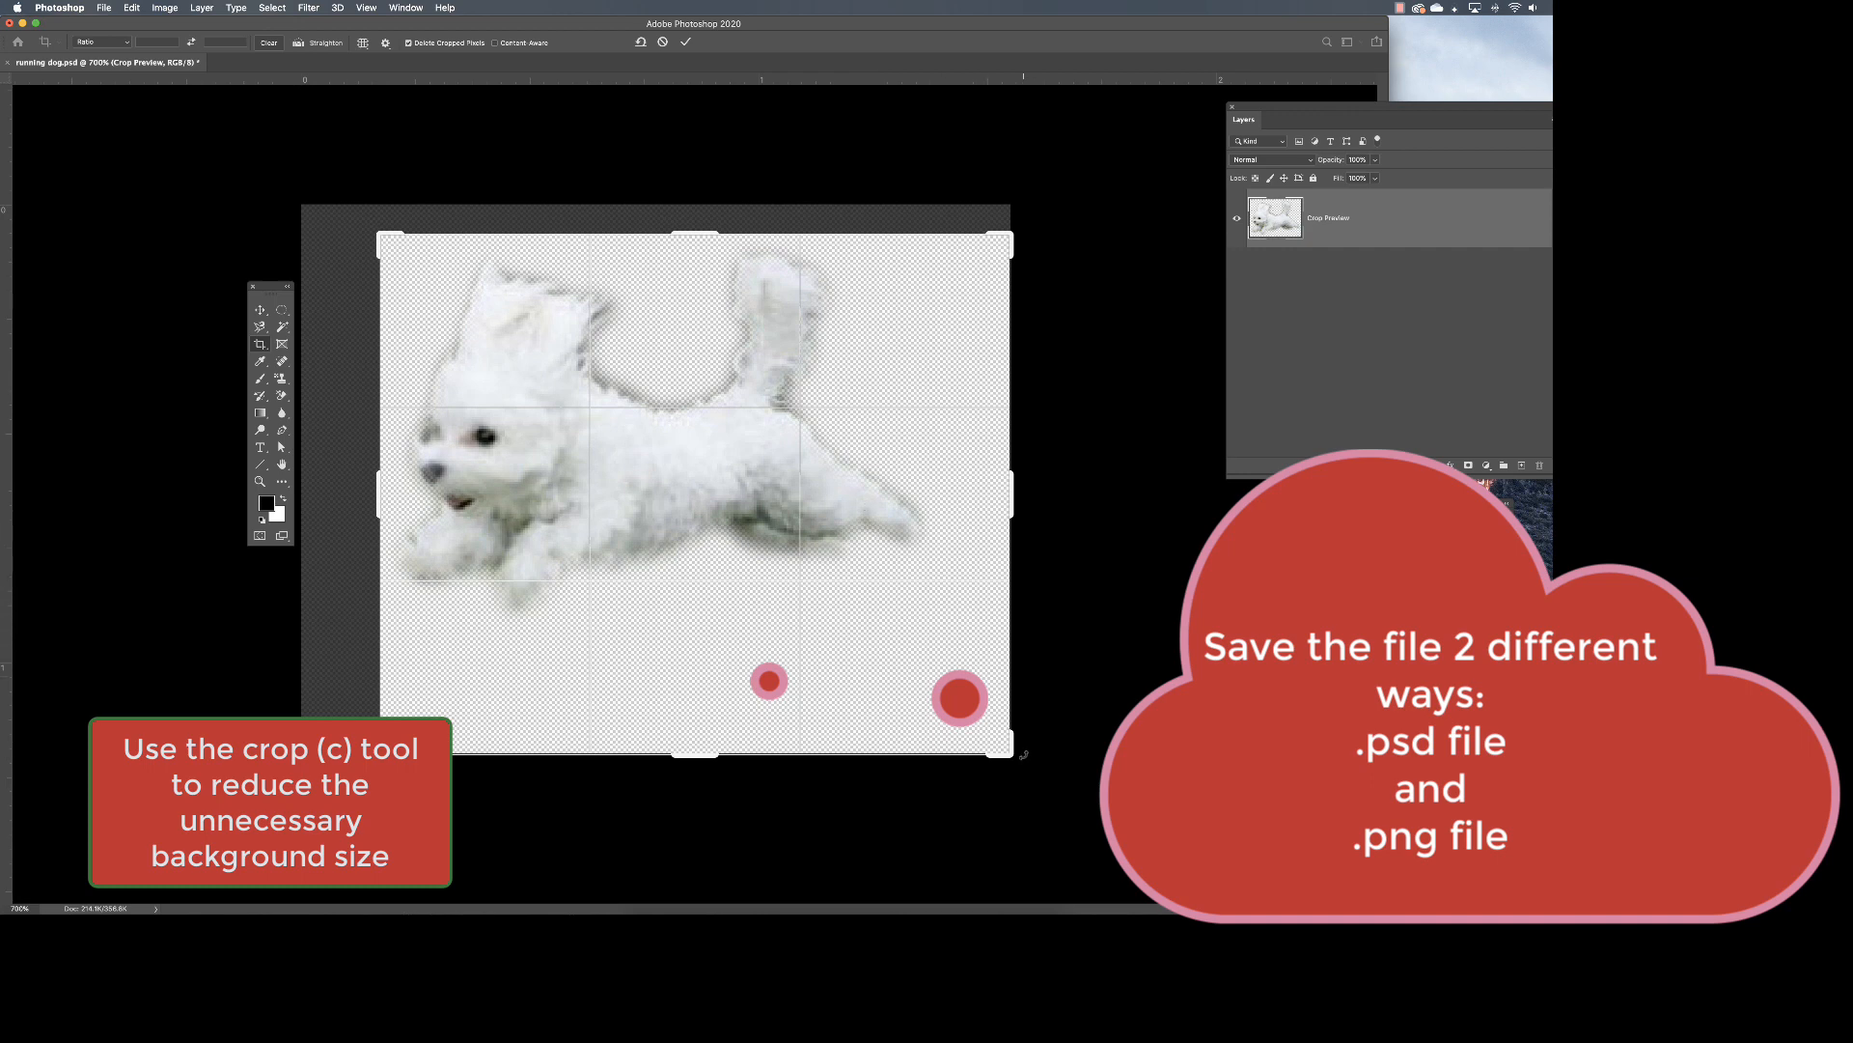
{"action": "left_click_drag", "start_coordinate": [1010, 757], "coordinate": [982, 689]}
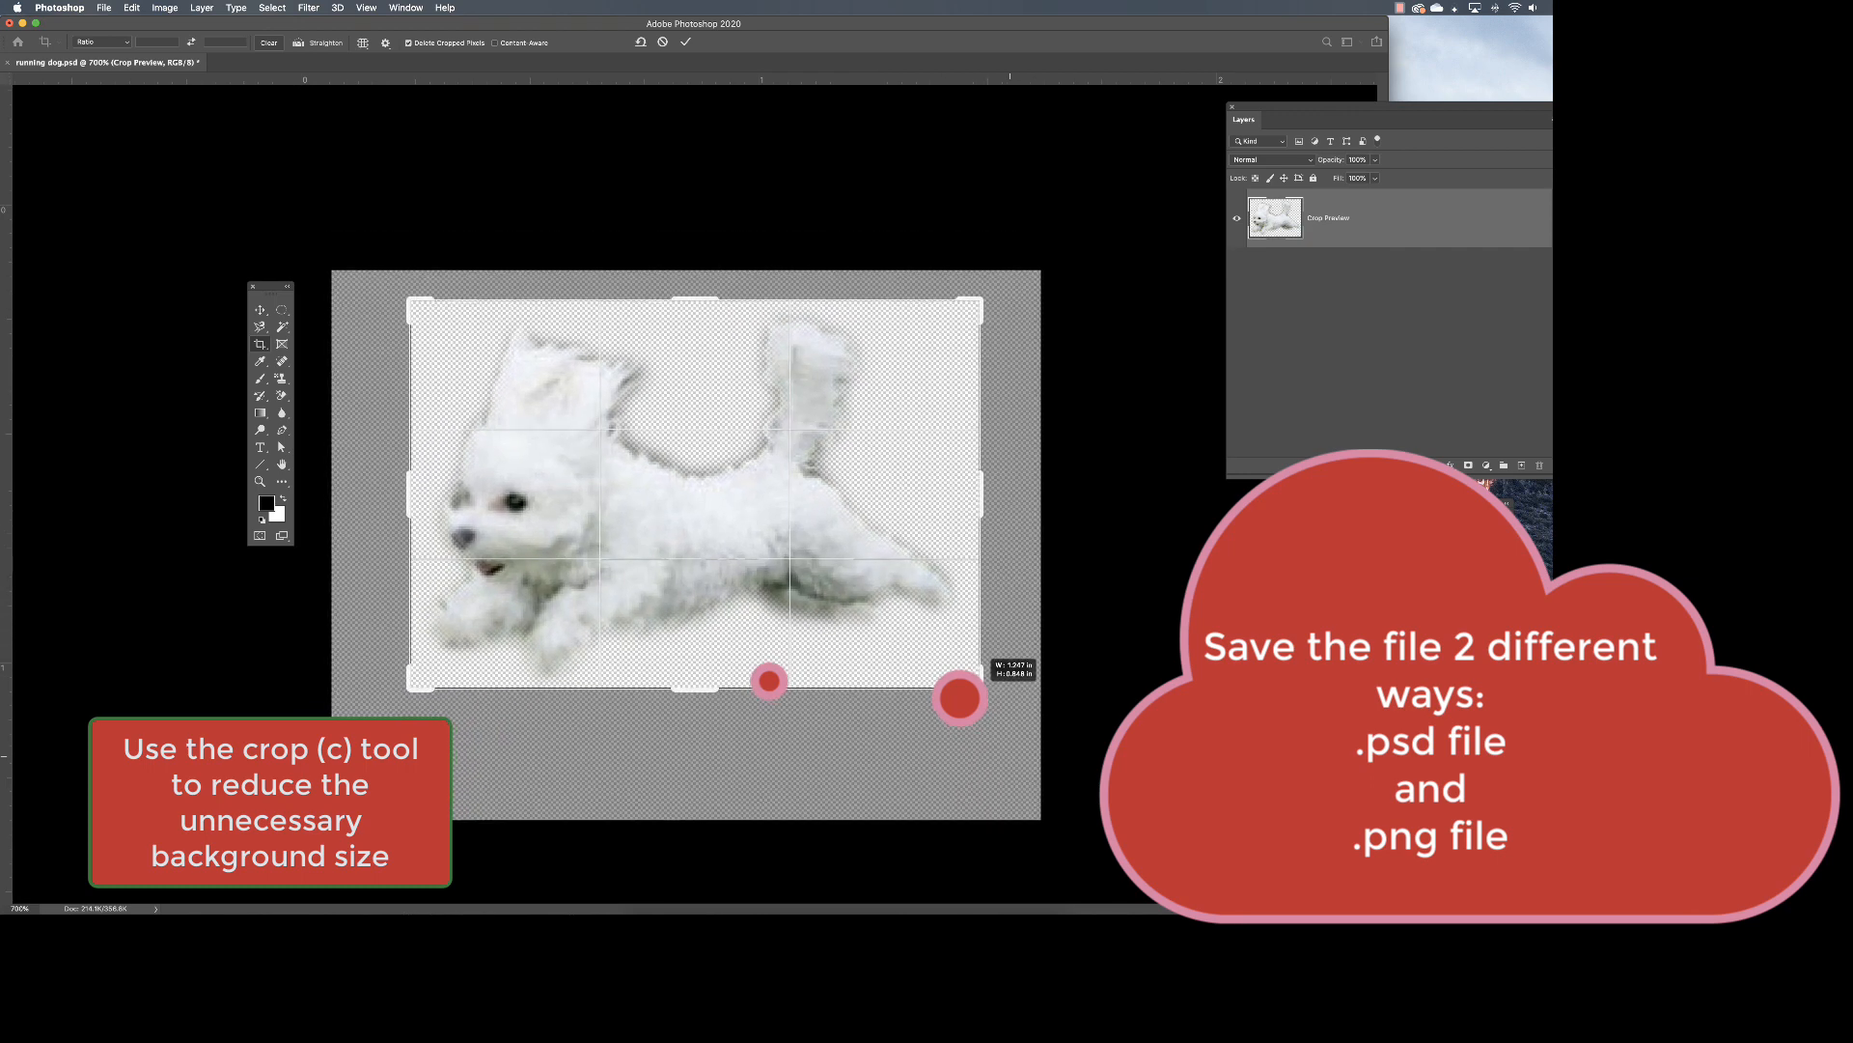
{"action": "left_click", "coordinate": [688, 42]}
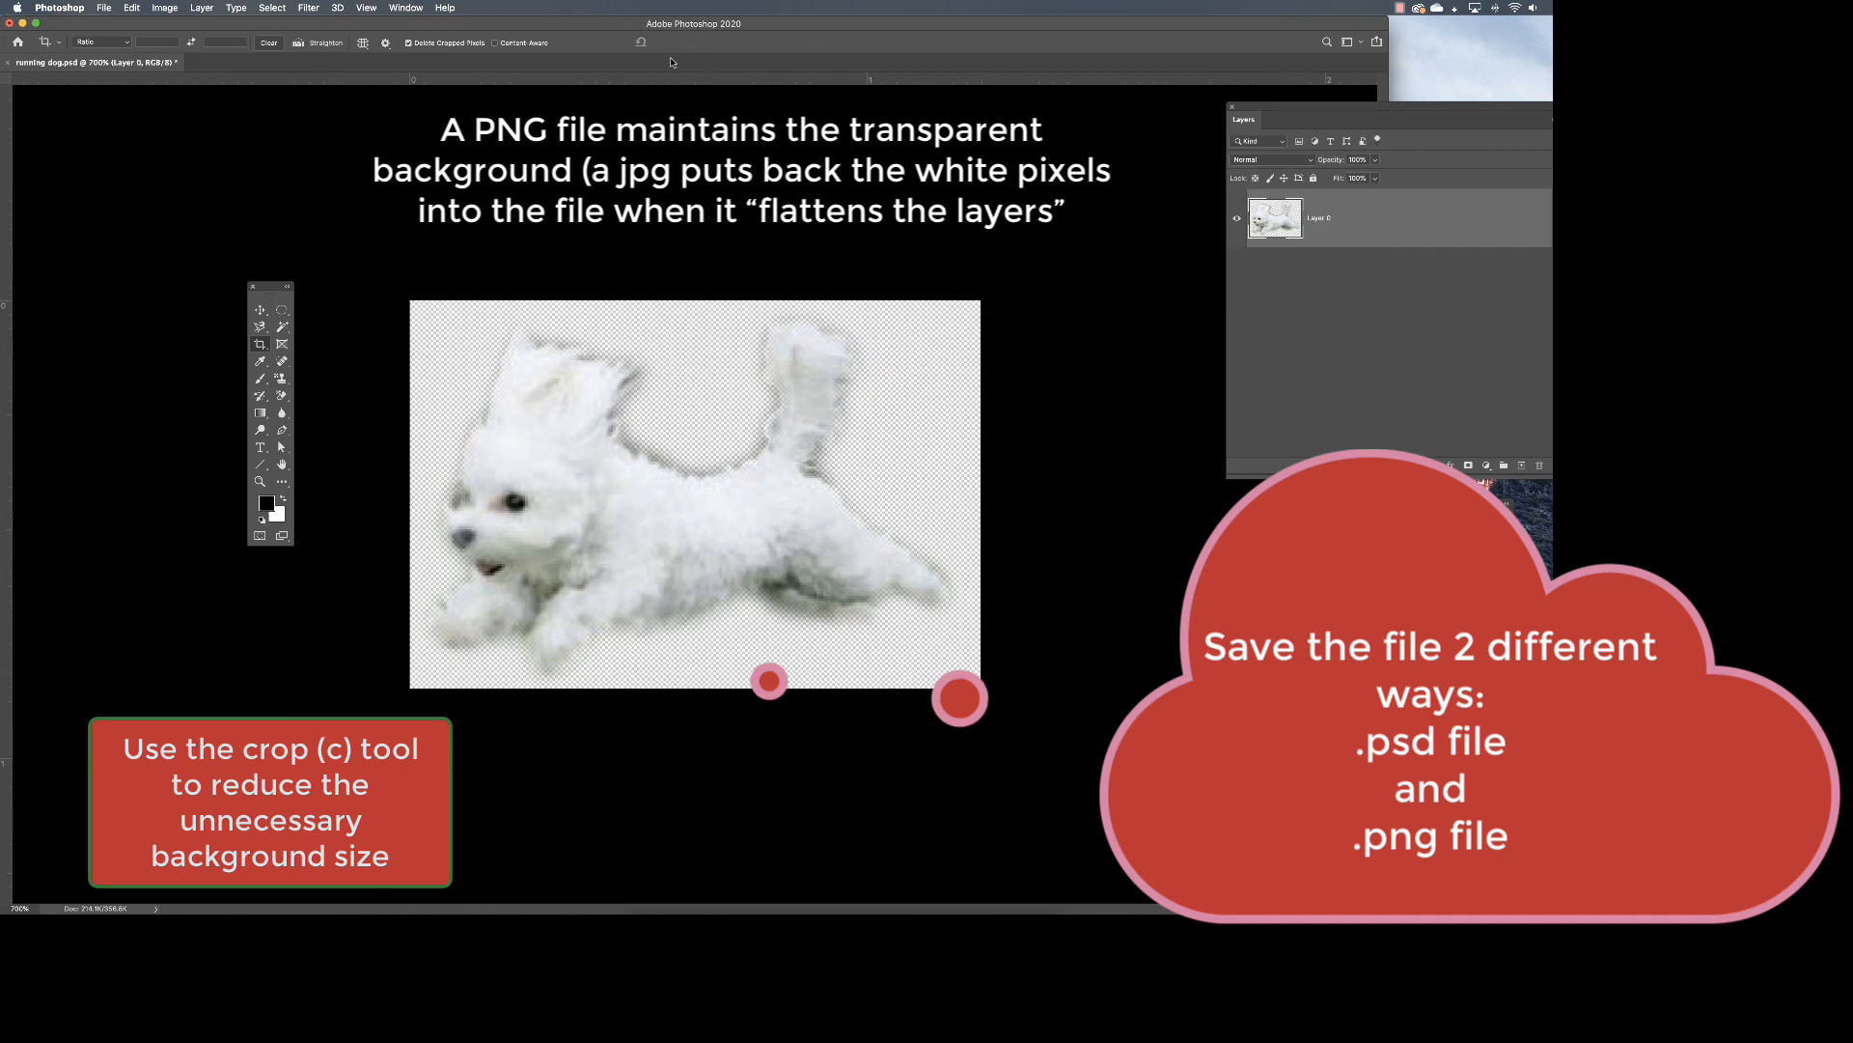
Save the changes to the PSD file and save a PNG copy named running dog.png on the Desktop.
{"action": "left_click", "coordinate": [105, 8]}
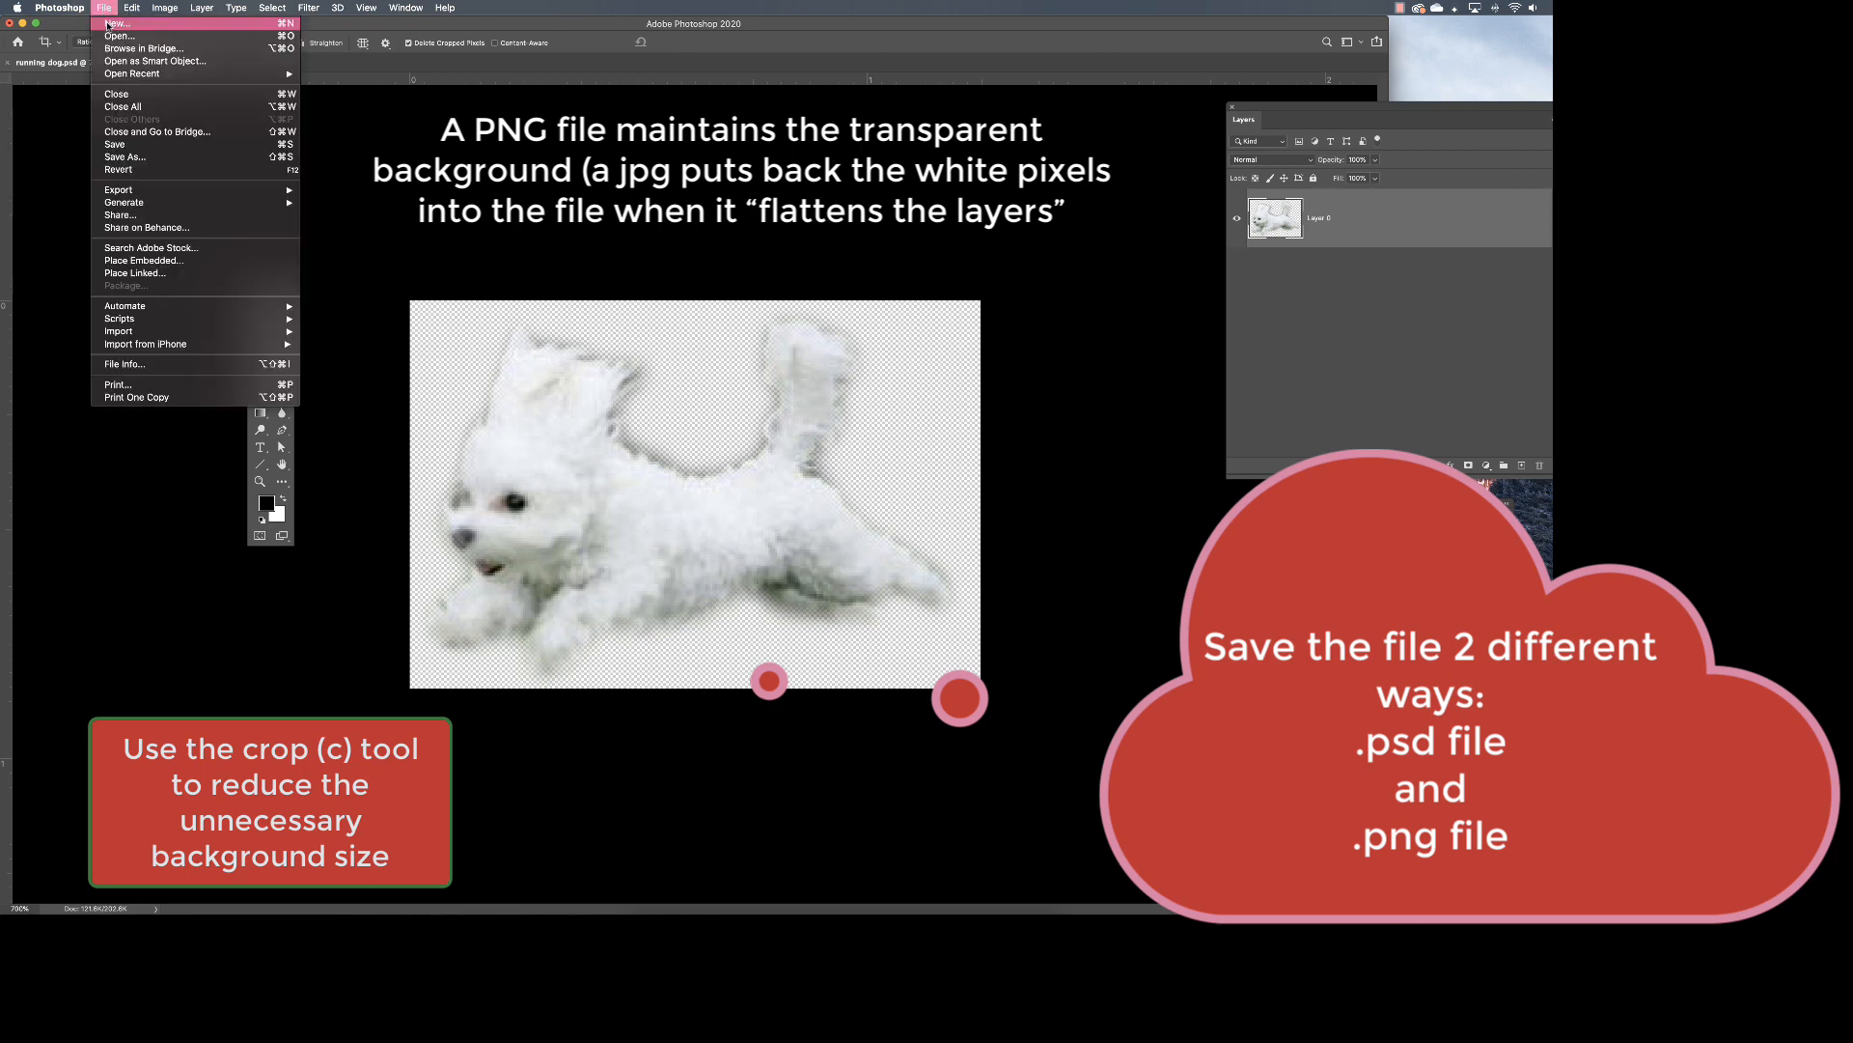
{"action": "left_click", "coordinate": [126, 147]}
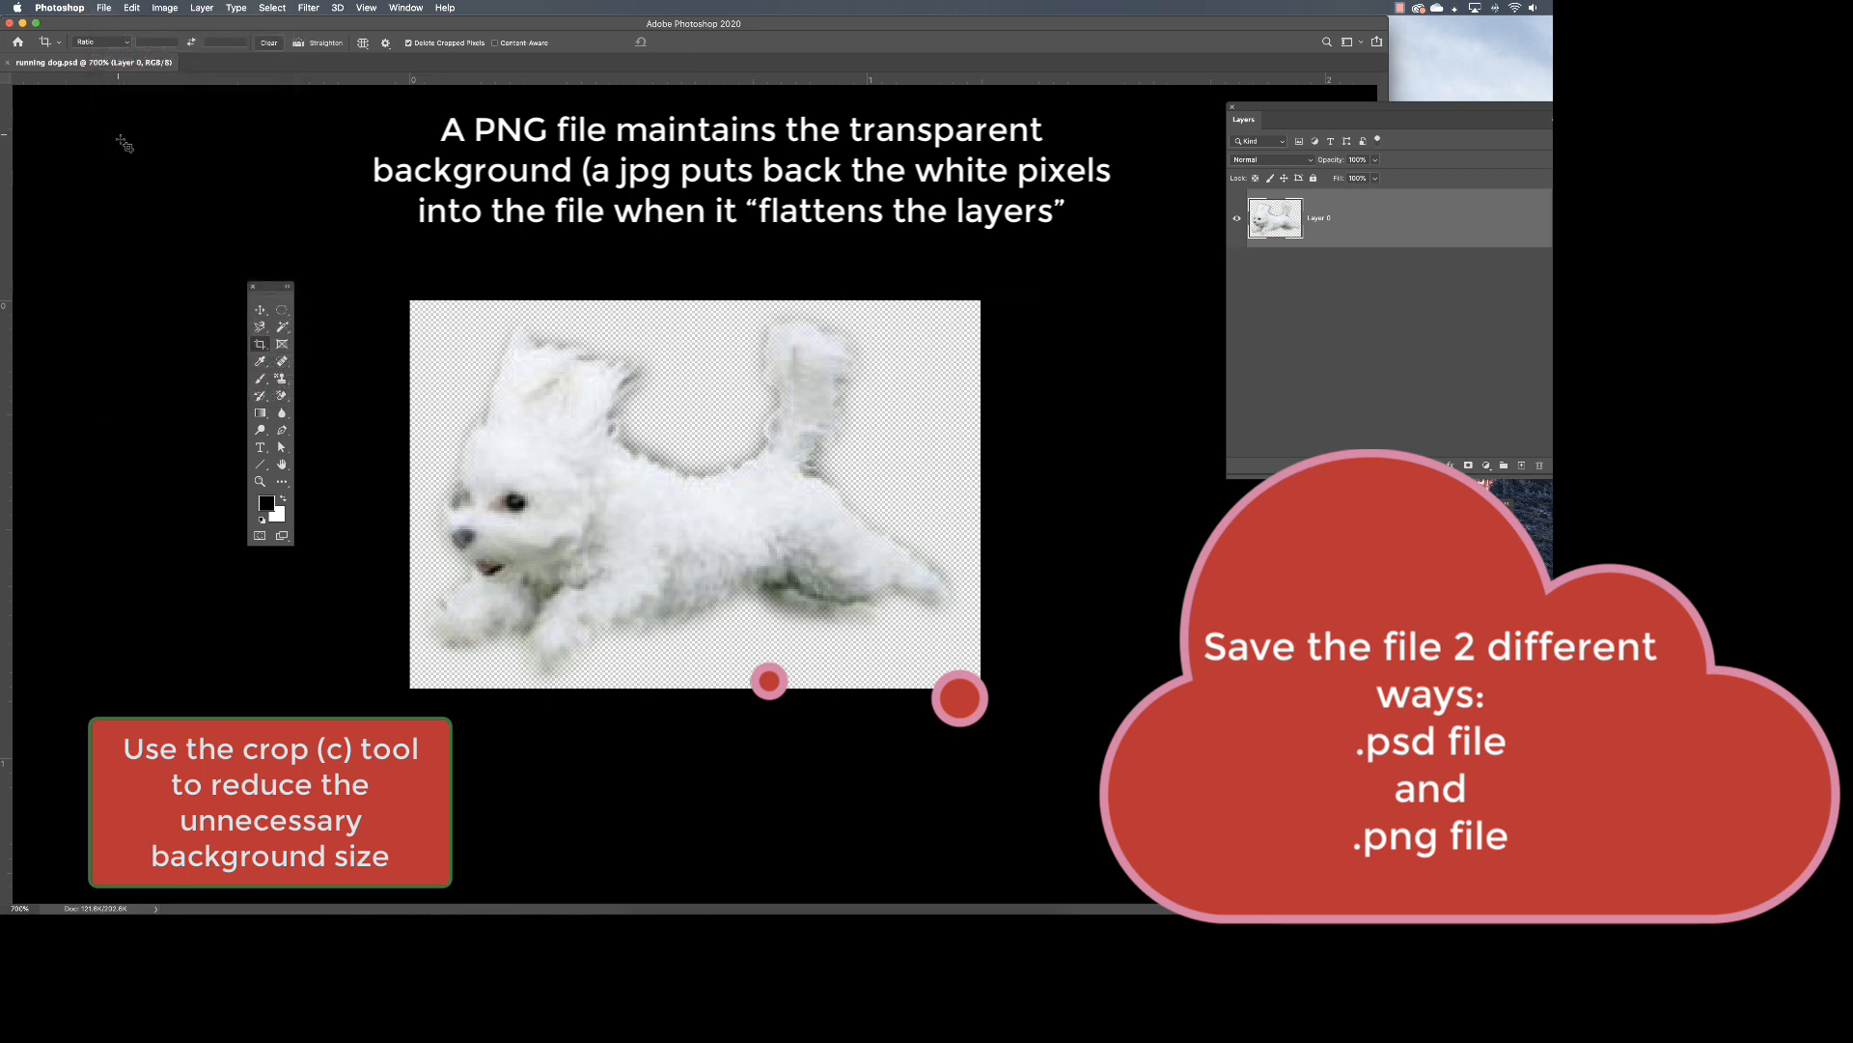
{"action": "left_click", "coordinate": [106, 10]}
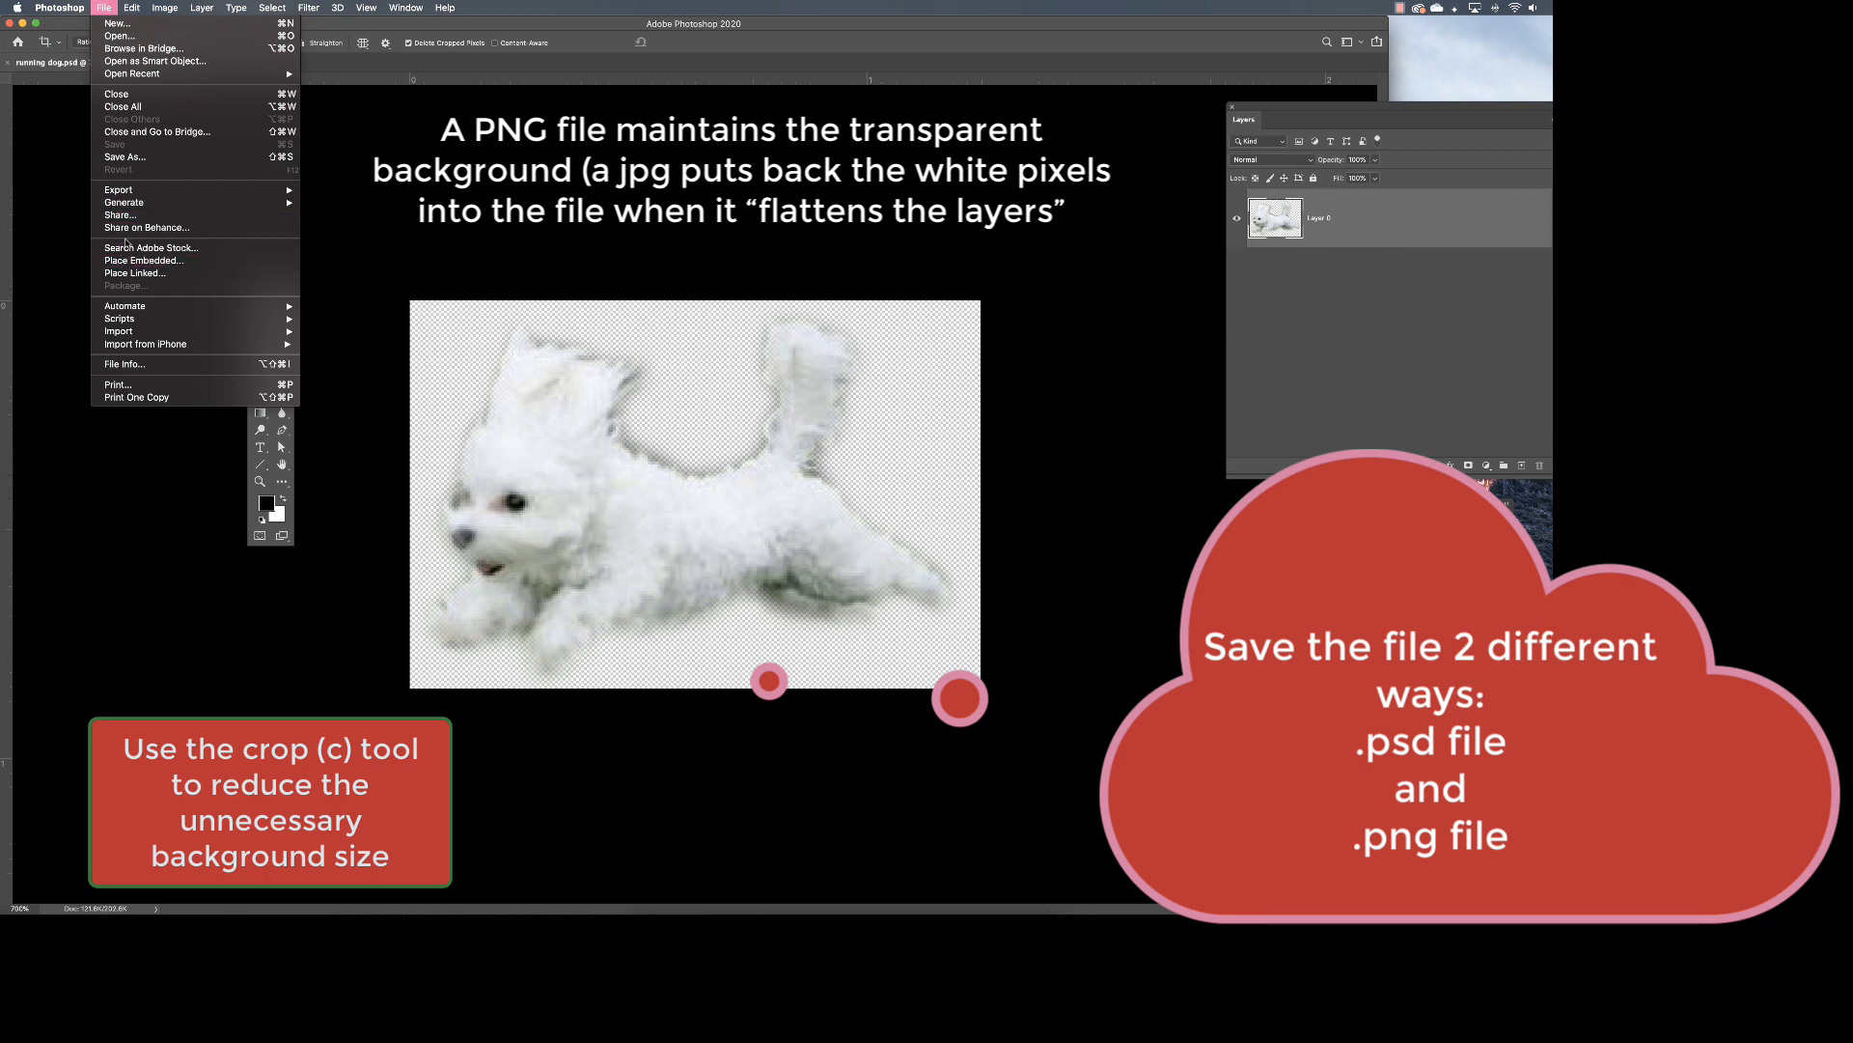
{"action": "left_click", "coordinate": [126, 158]}
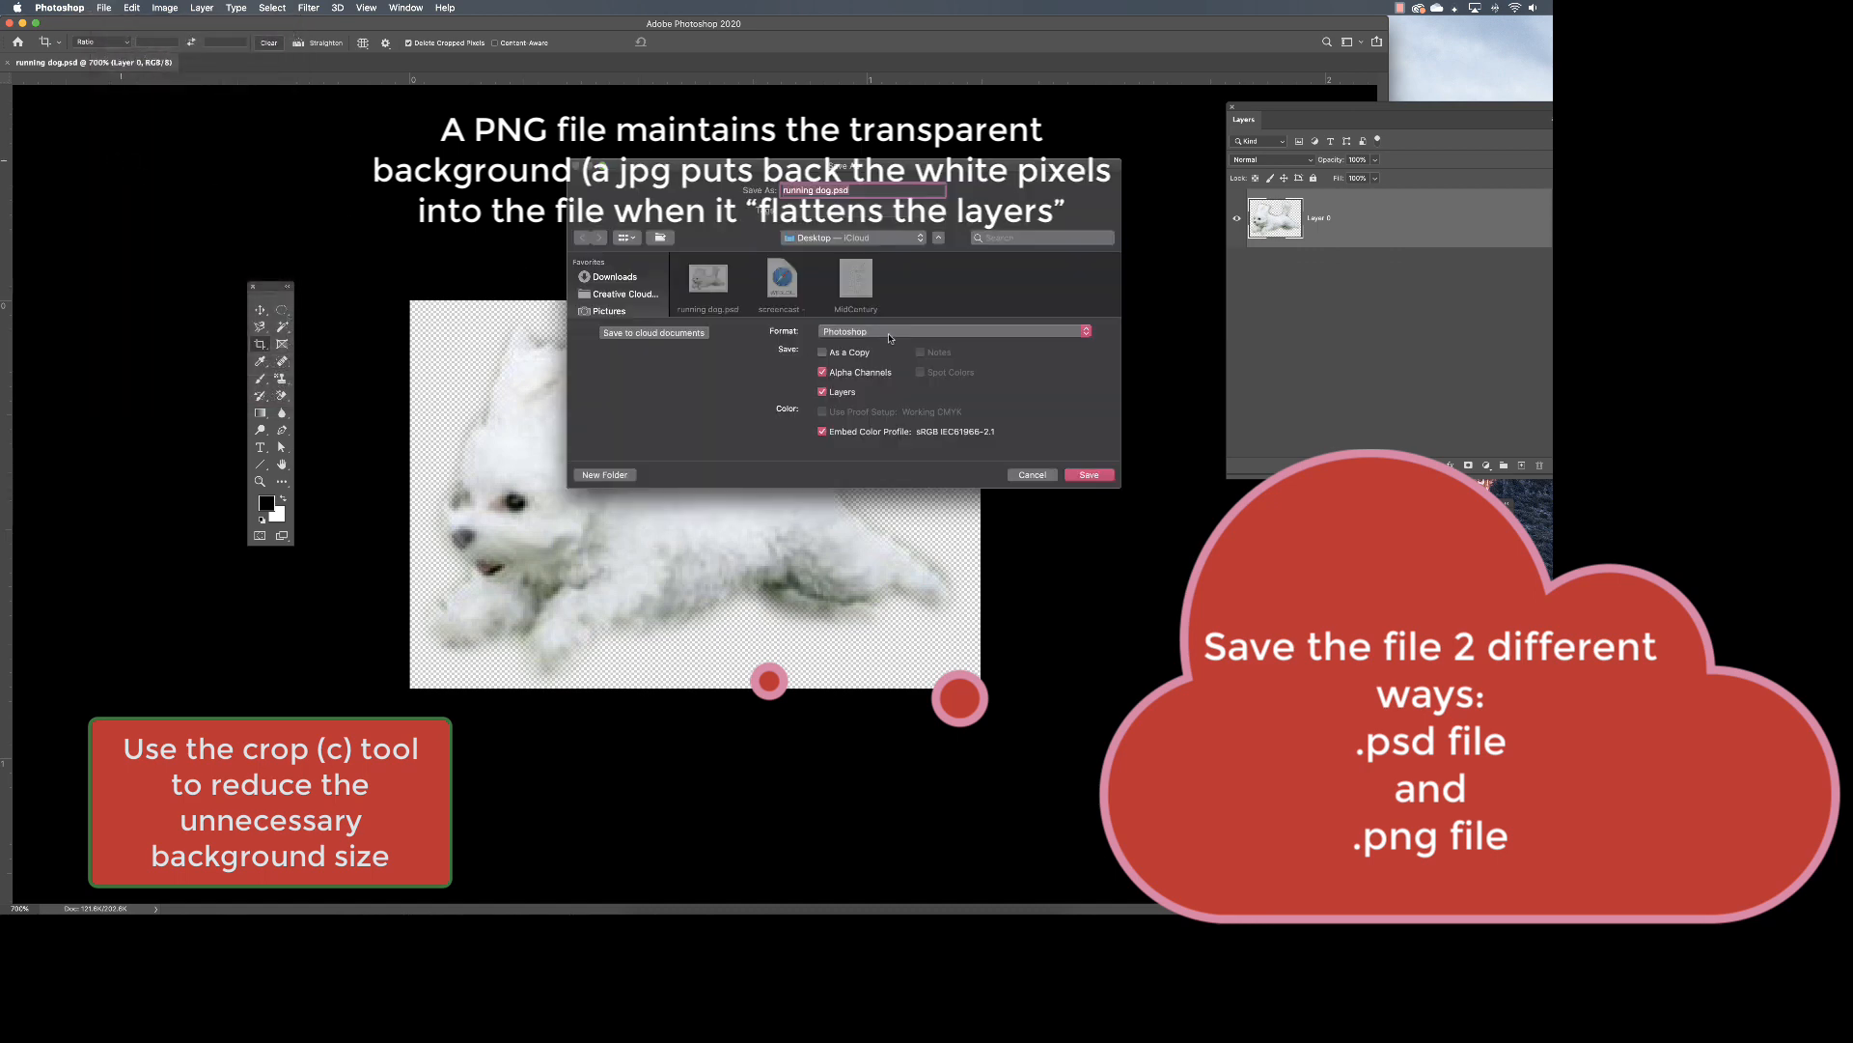
{"action": "left_click", "coordinate": [890, 337]}
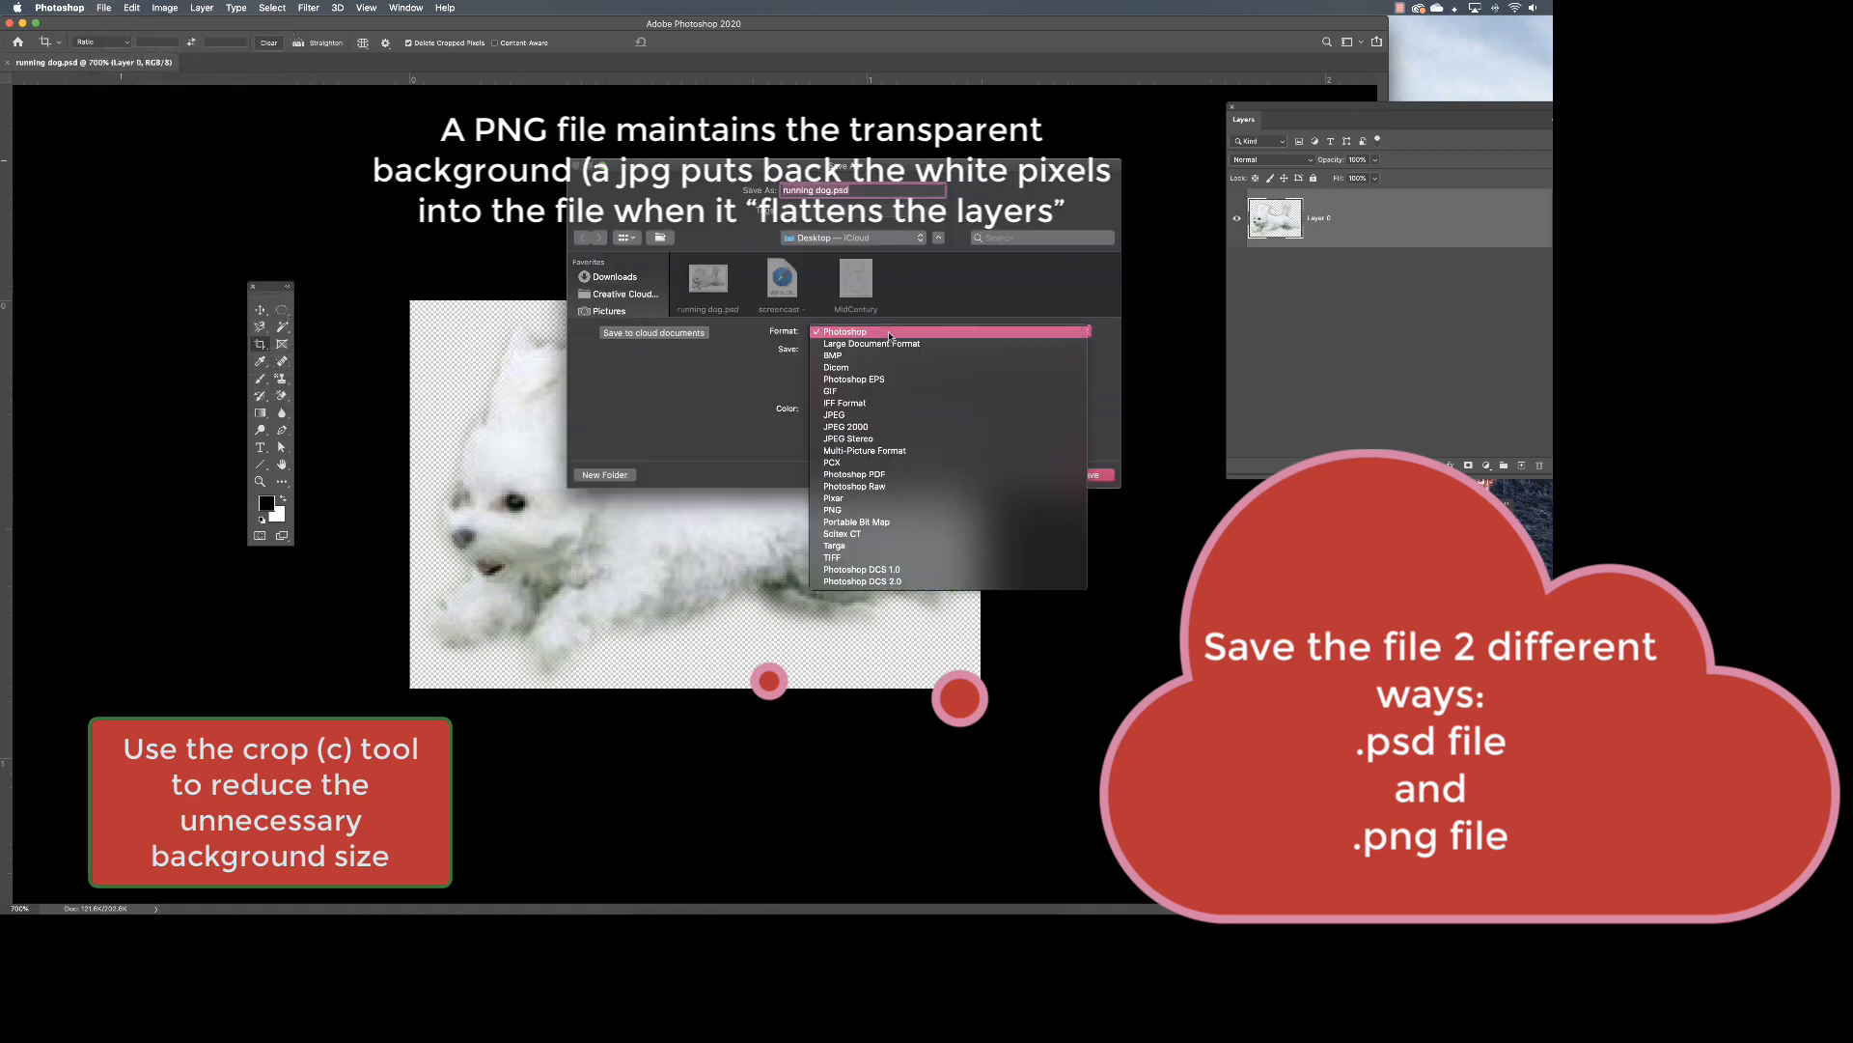
{"action": "left_click", "coordinate": [861, 511]}
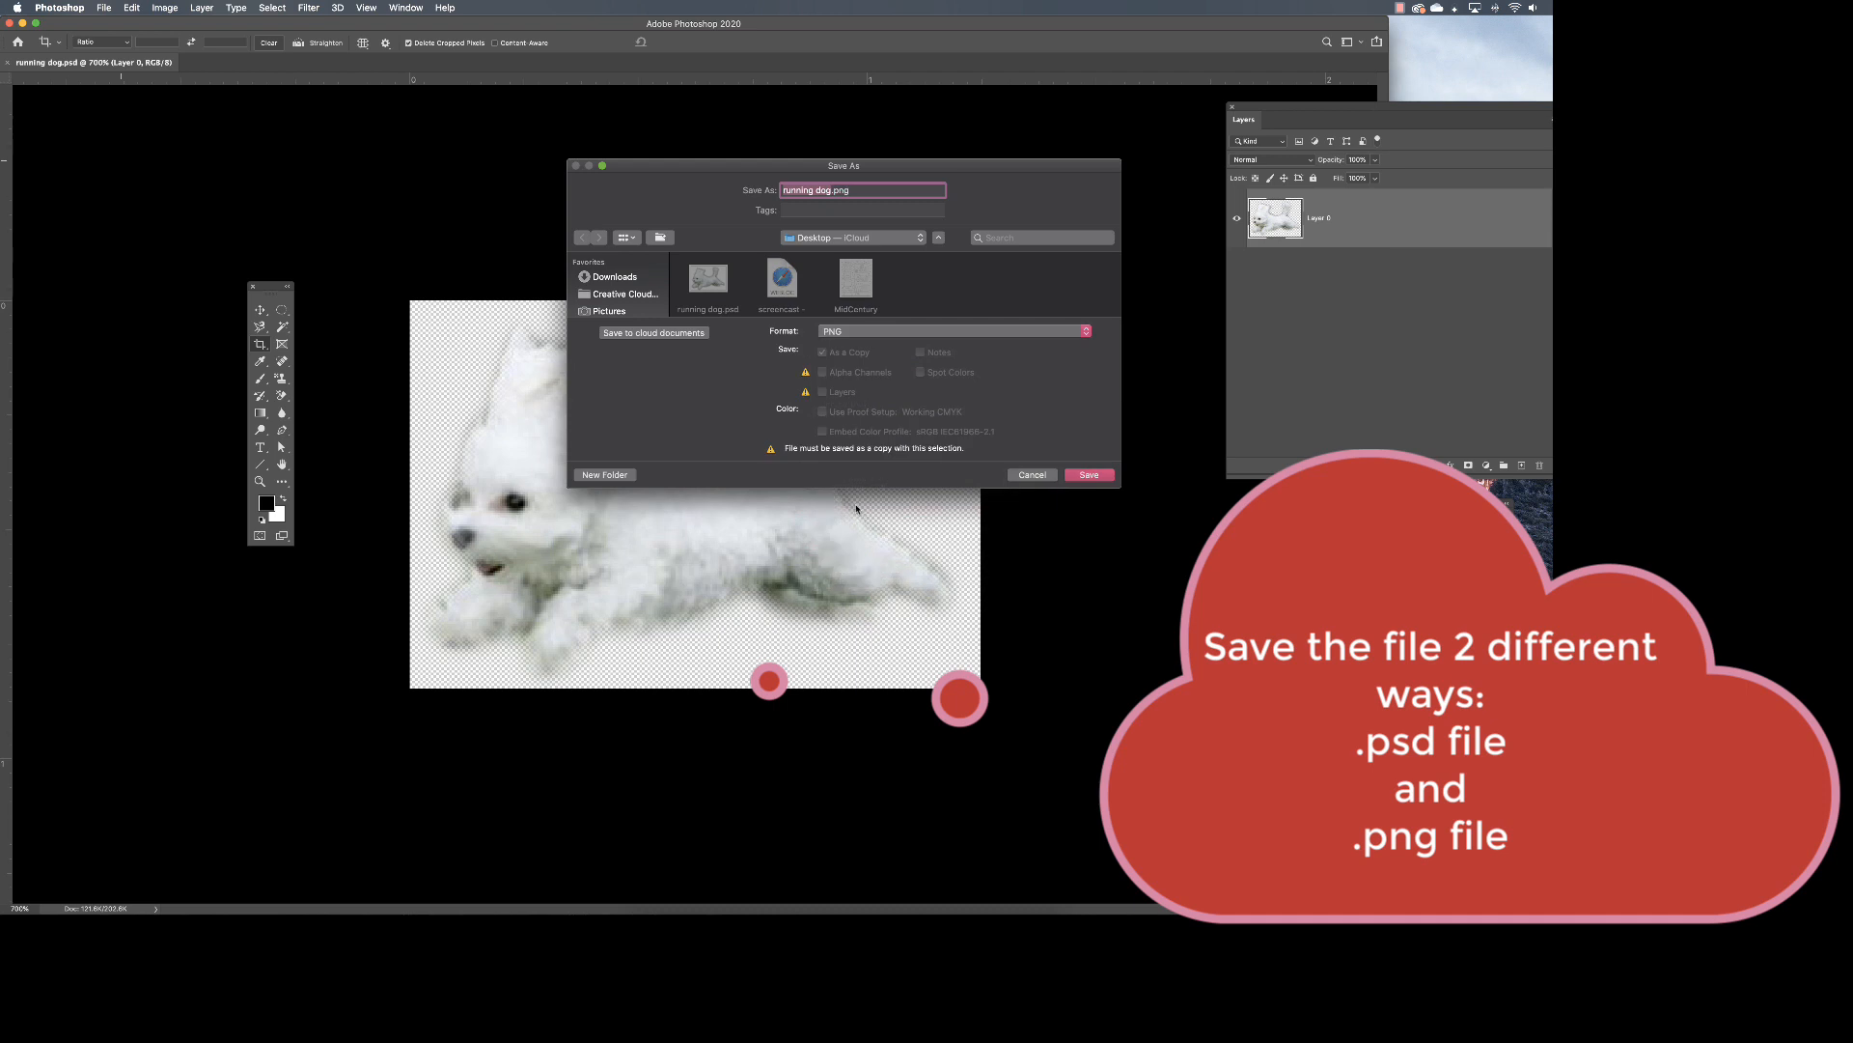
{"action": "left_click", "coordinate": [1074, 475]}
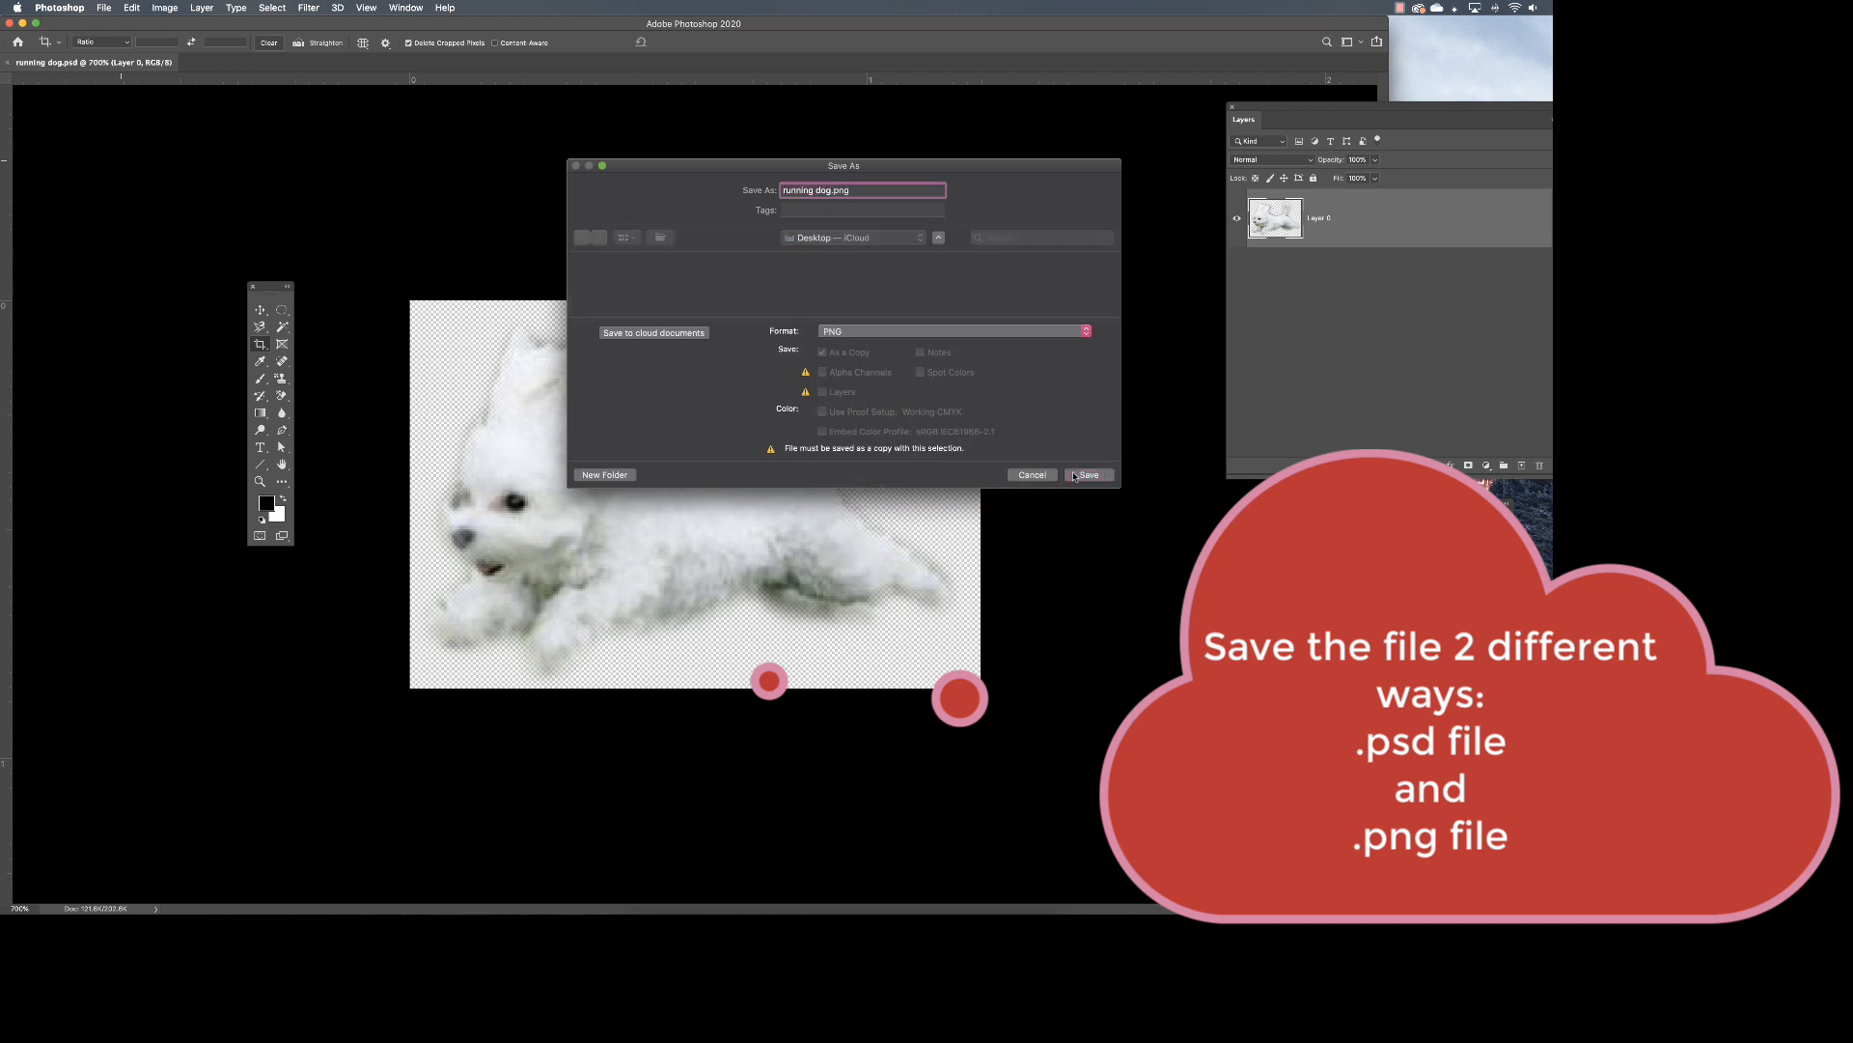
{"action": "left_click", "coordinate": [934, 419]}
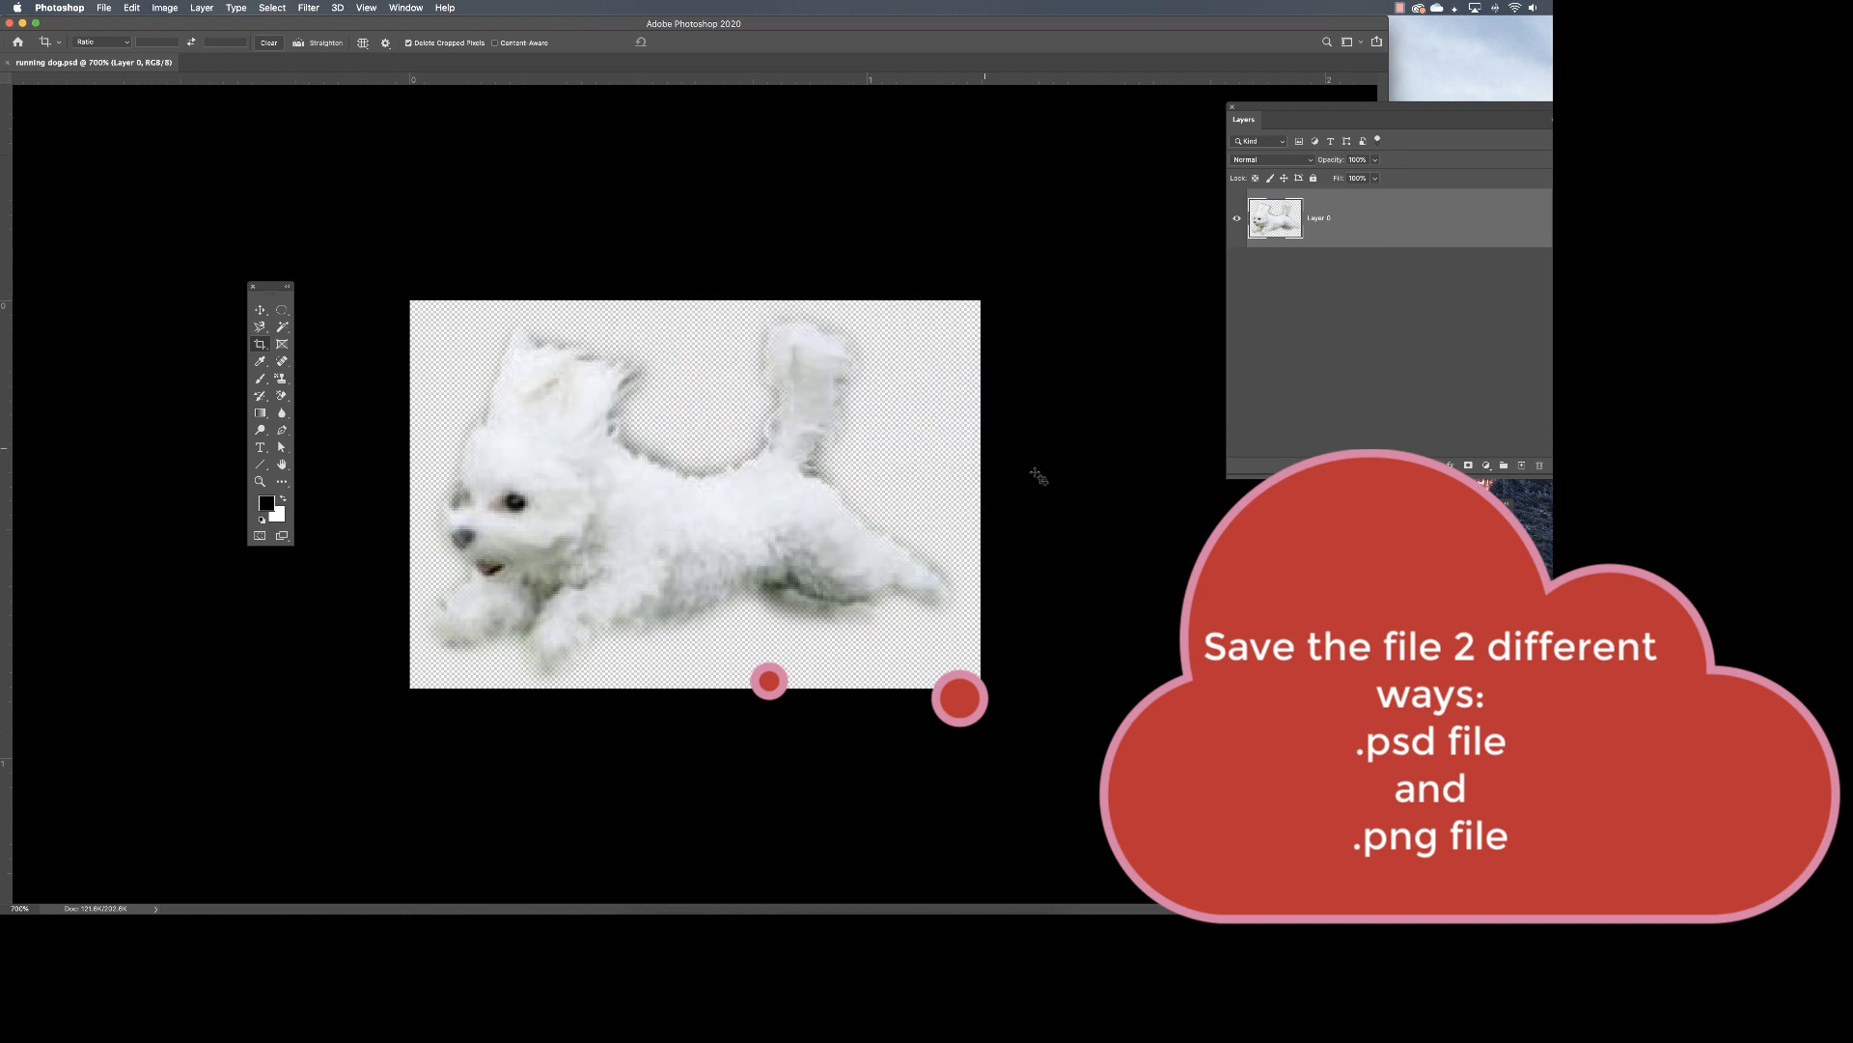